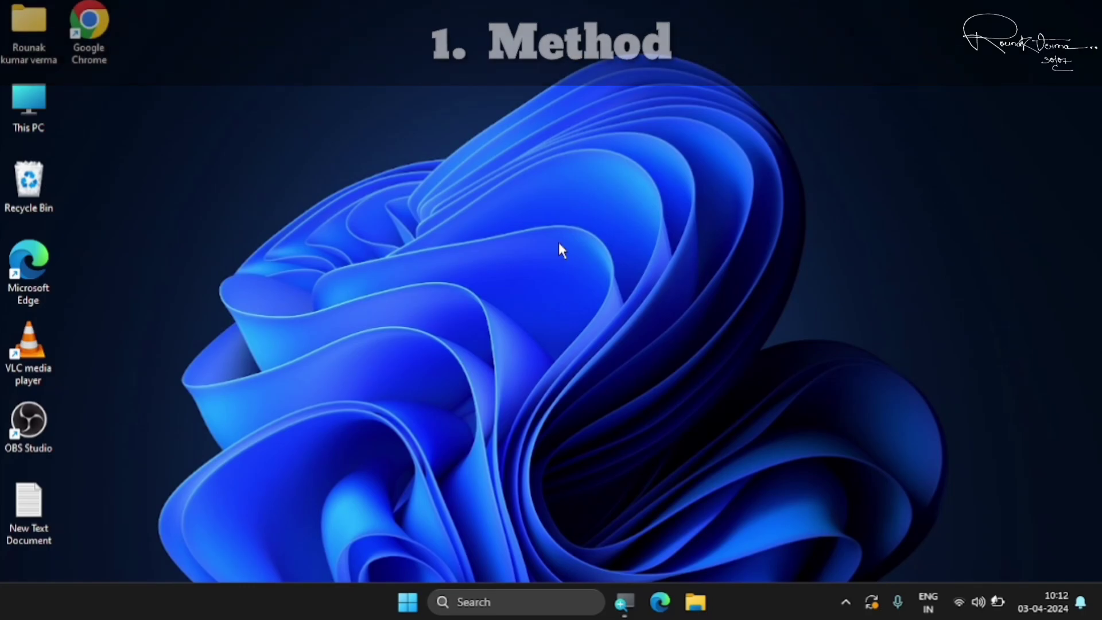
Search Windows for "control" and open the Control Panel.
{"action": "left_click", "coordinate": [409, 604]}
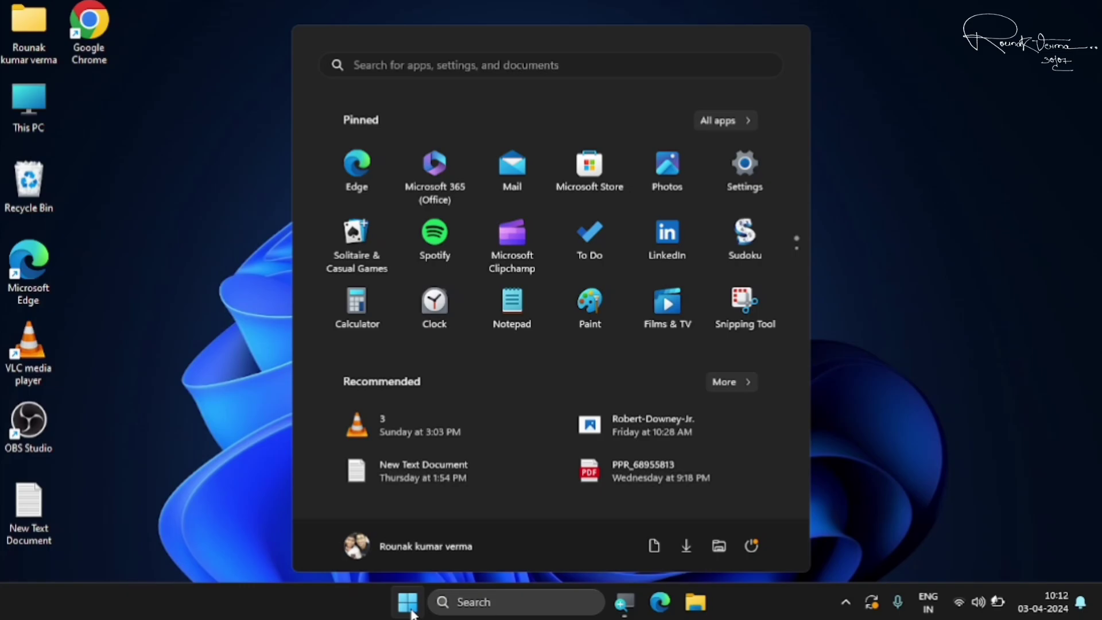
{"action": "left_click", "coordinate": [412, 613]}
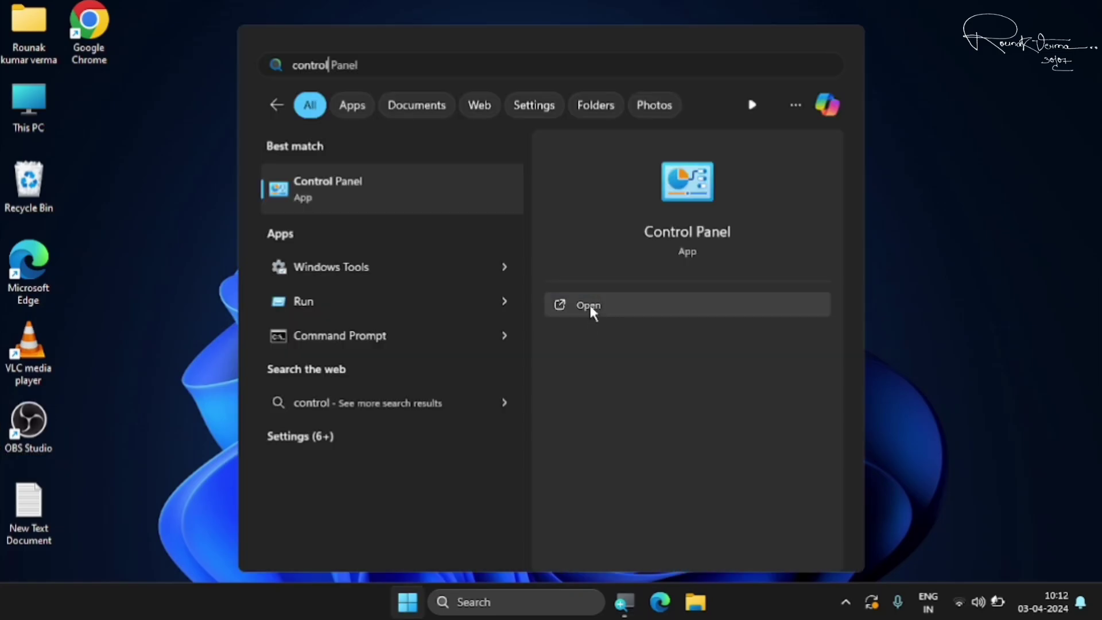
{"action": "left_click", "coordinate": [590, 306]}
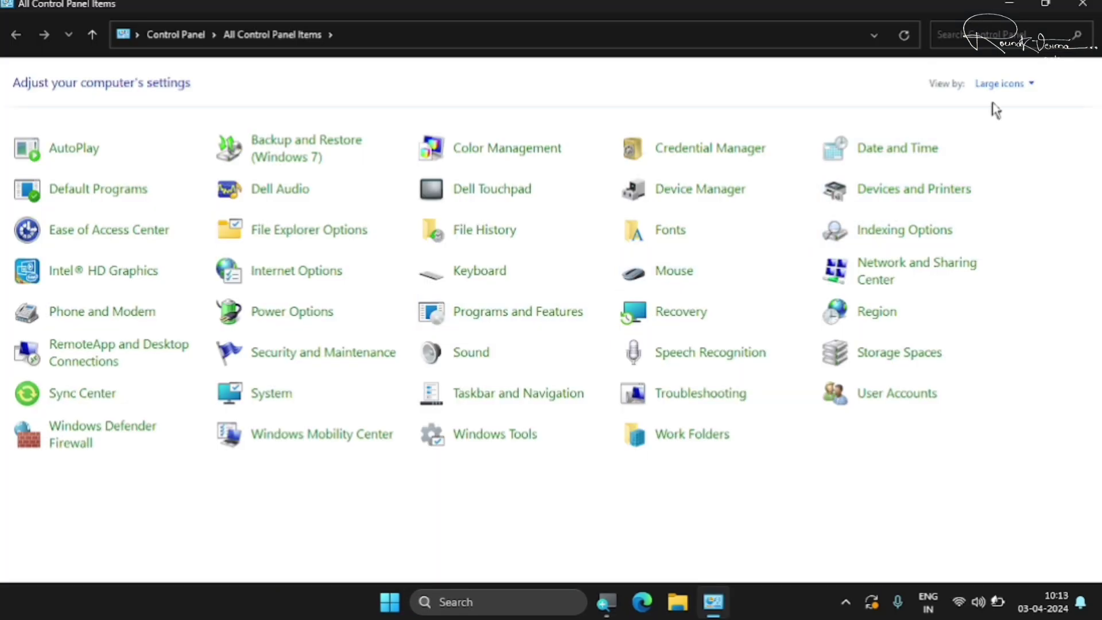
Switch the Control Panel view to Category and return it to large icons.
{"action": "left_click", "coordinate": [1002, 86]}
{"action": "left_click", "coordinate": [1007, 105]}
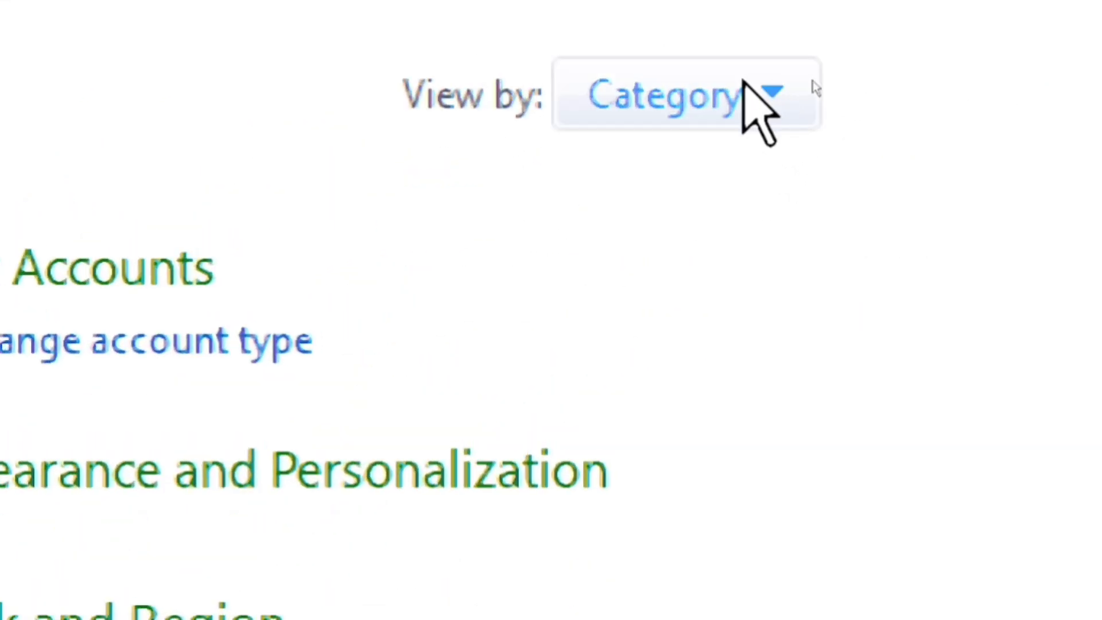
{"action": "left_click", "coordinate": [744, 85]}
{"action": "left_click", "coordinate": [777, 282]}
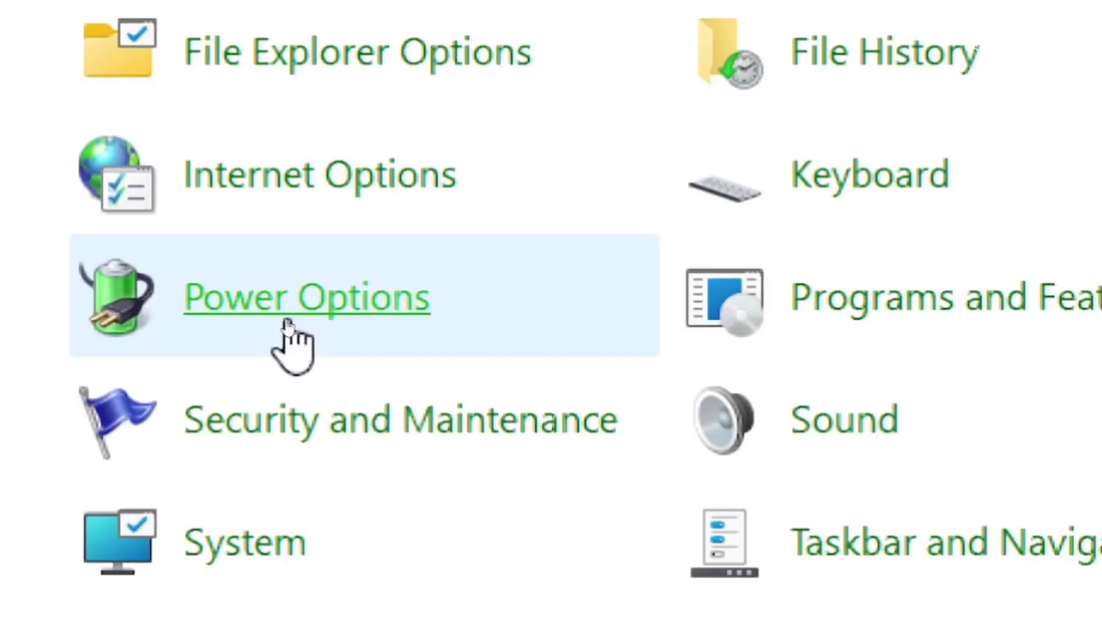
Open the advanced power settings of the Ultimate Performance plan from Power Options and move the dialog toward the screen's centre.
{"action": "left_click", "coordinate": [289, 325]}
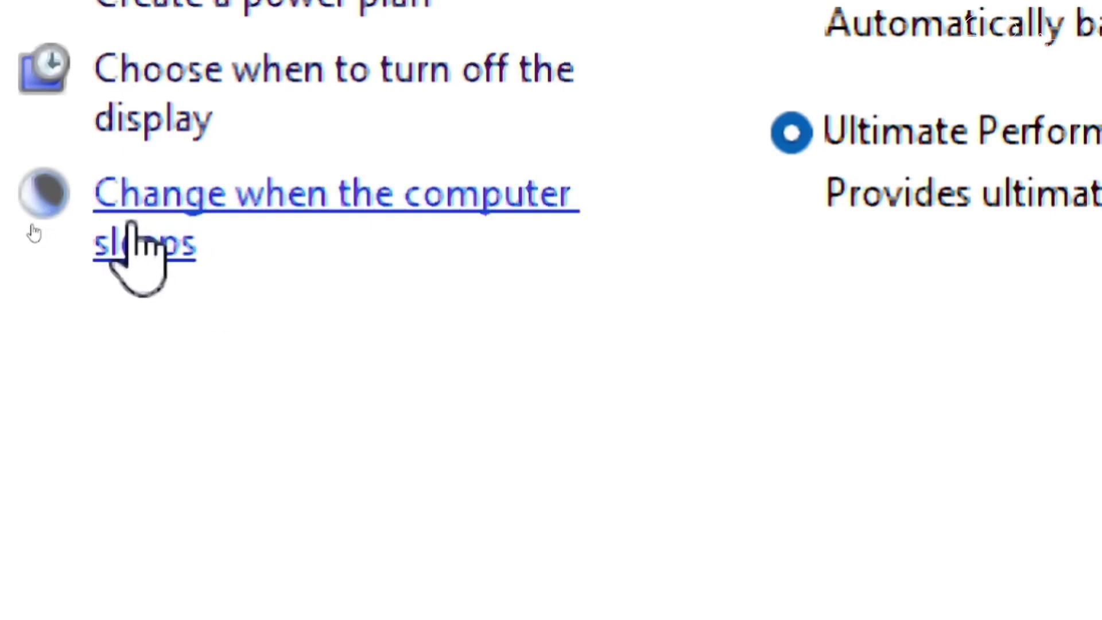
{"action": "left_click", "coordinate": [336, 198]}
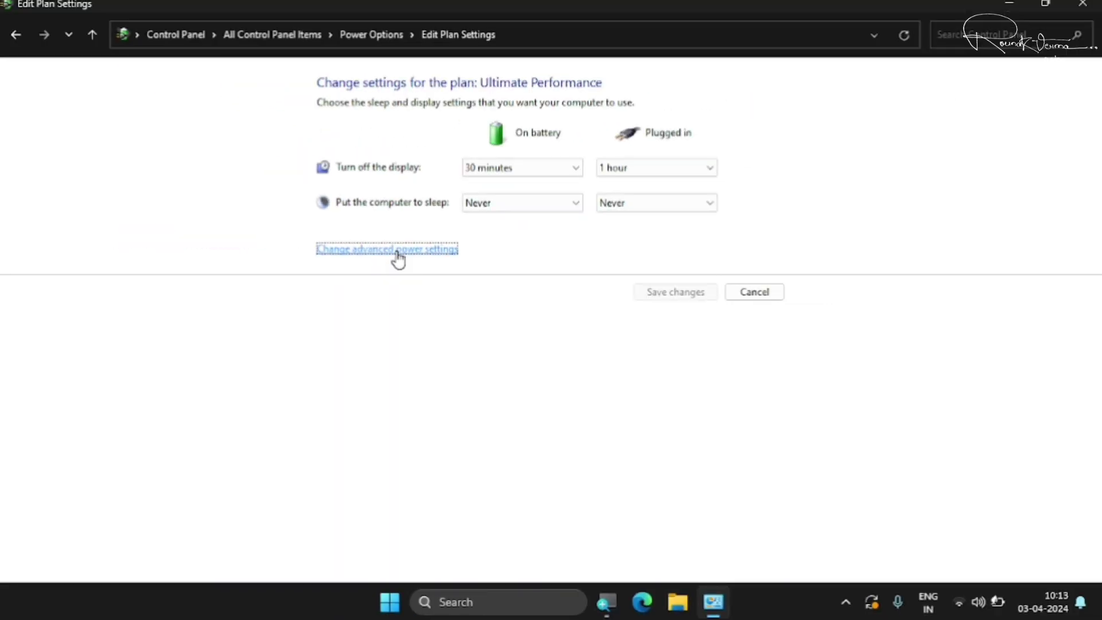
{"action": "left_click", "coordinate": [396, 251]}
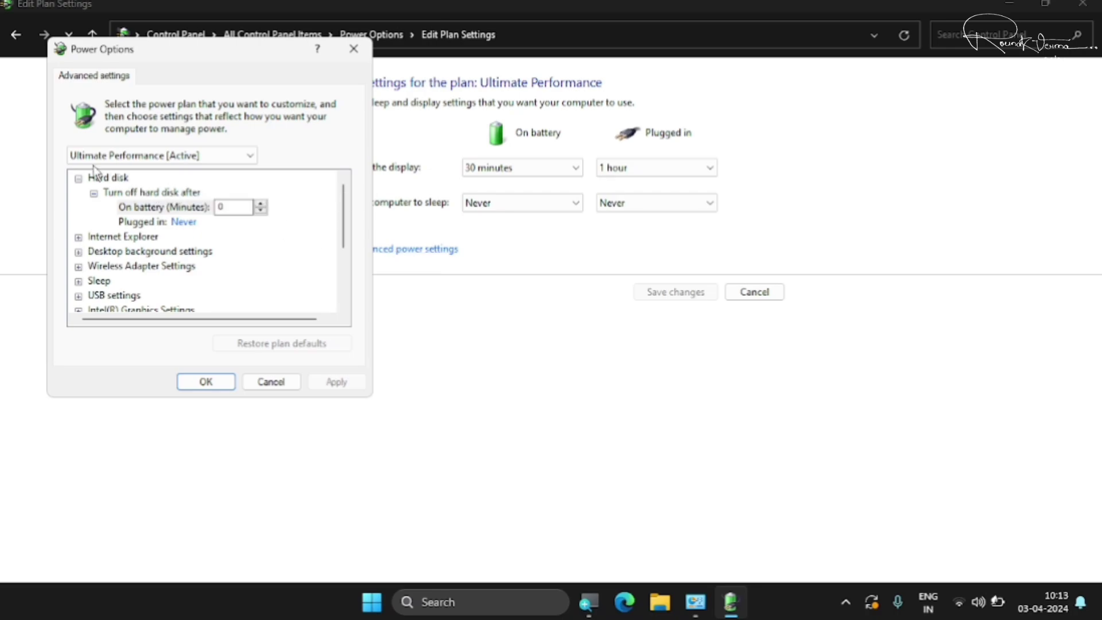
{"action": "left_click_drag", "start_coordinate": [174, 55], "coordinate": [517, 131]}
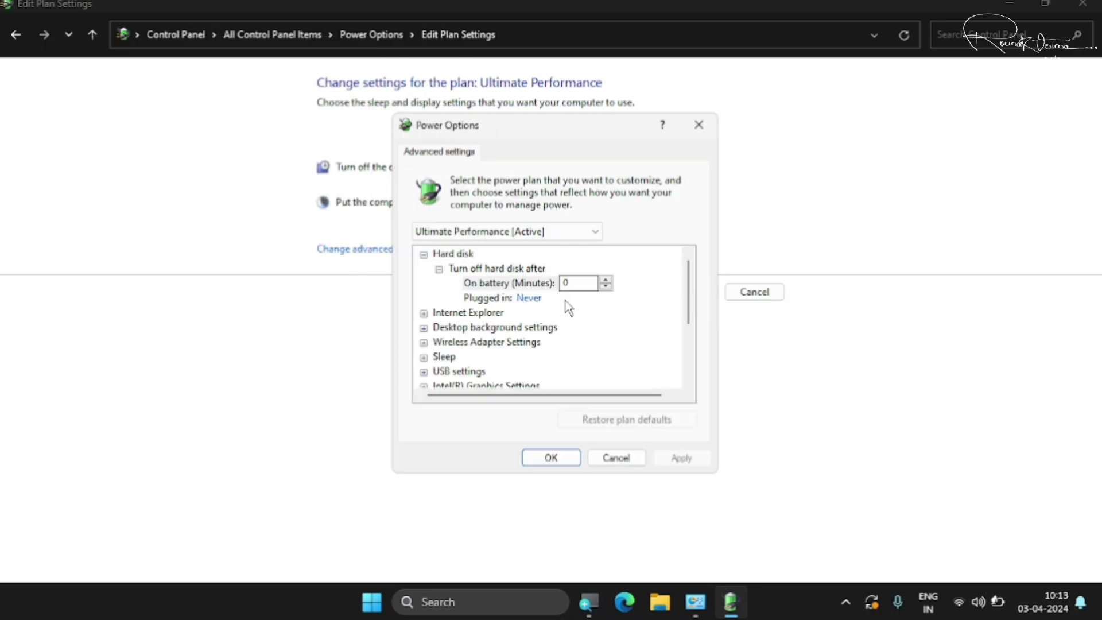
Set the USB selective suspend setting under USB settings to Enabled for both On battery and Plugged in.
{"action": "left_click_drag", "start_coordinate": [693, 300], "coordinate": [697, 315]}
{"action": "mouse_move", "coordinate": [438, 333]}
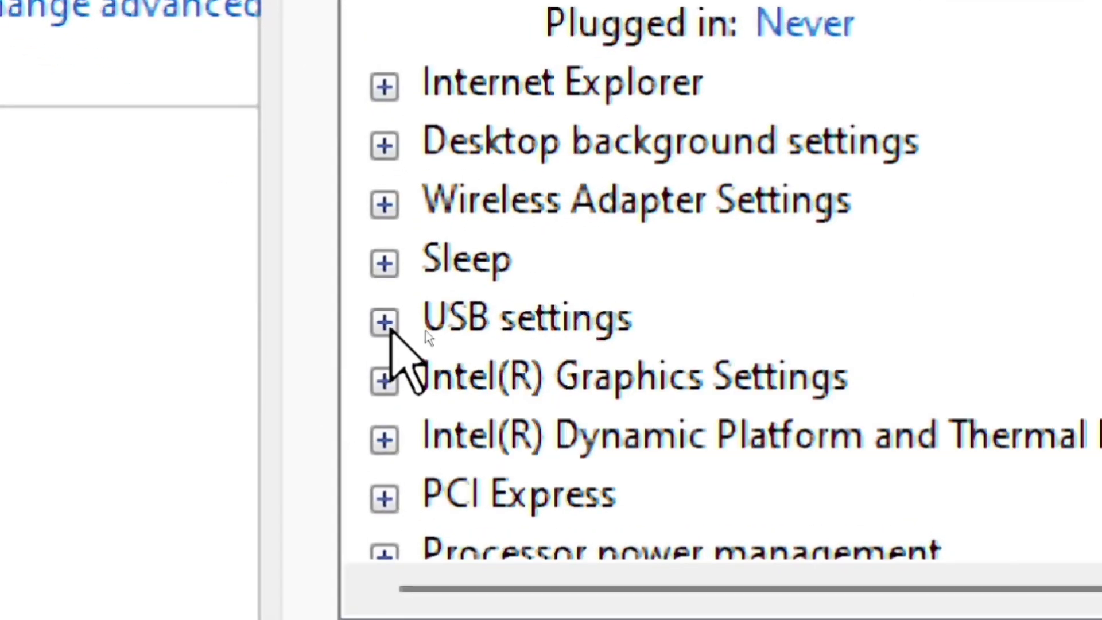
{"action": "left_click", "coordinate": [389, 325]}
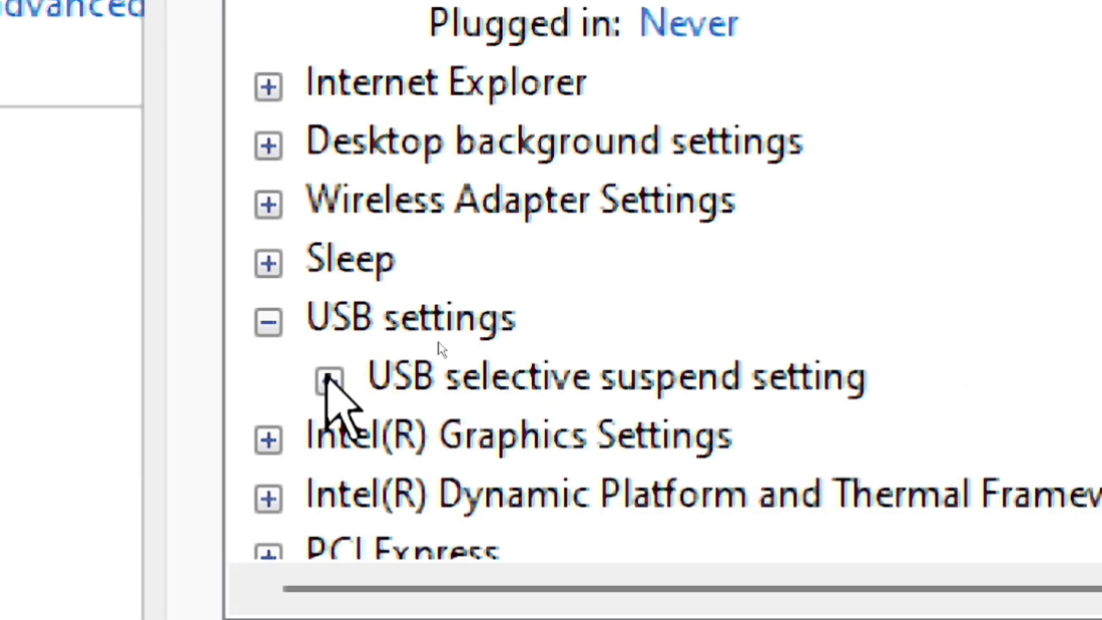
{"action": "left_click", "coordinate": [328, 380]}
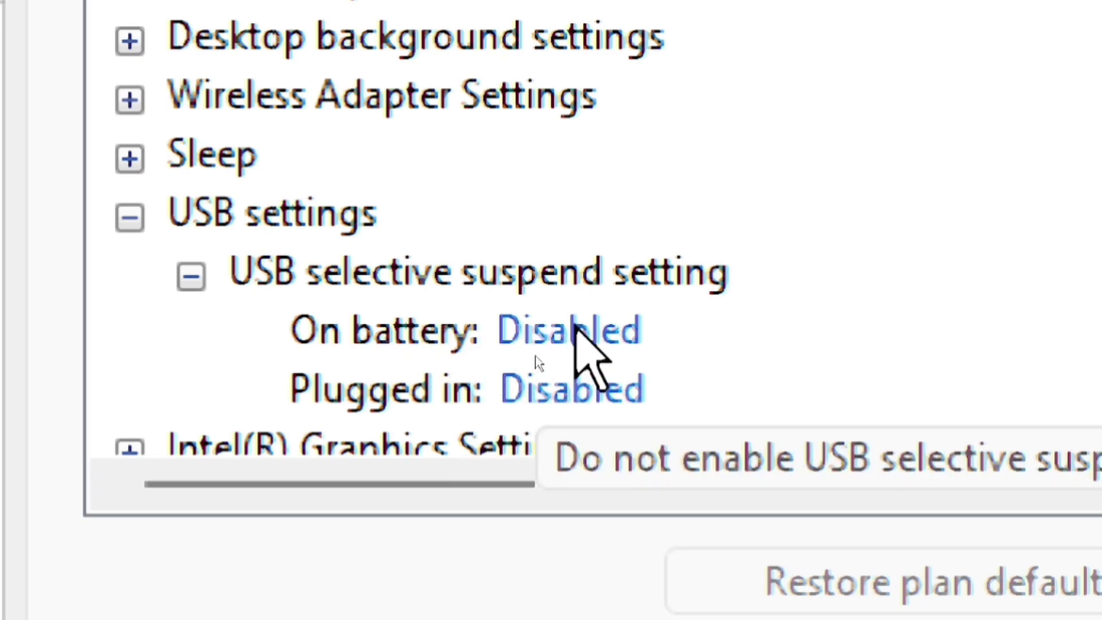
{"action": "left_click", "coordinate": [576, 330]}
{"action": "left_click", "coordinate": [669, 350]}
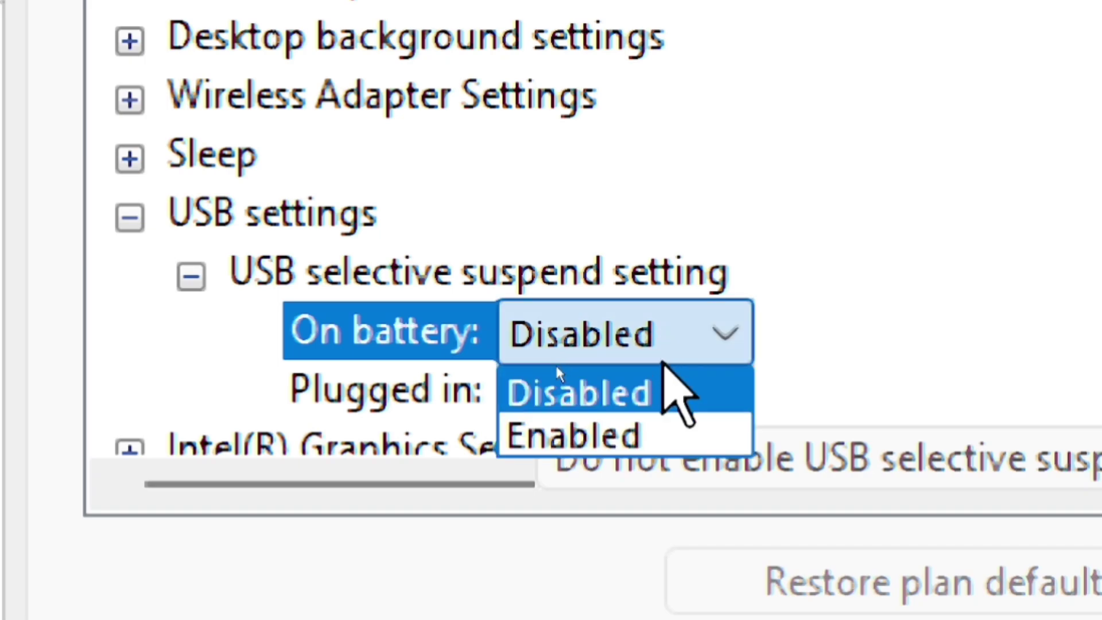
{"action": "left_click", "coordinate": [631, 427]}
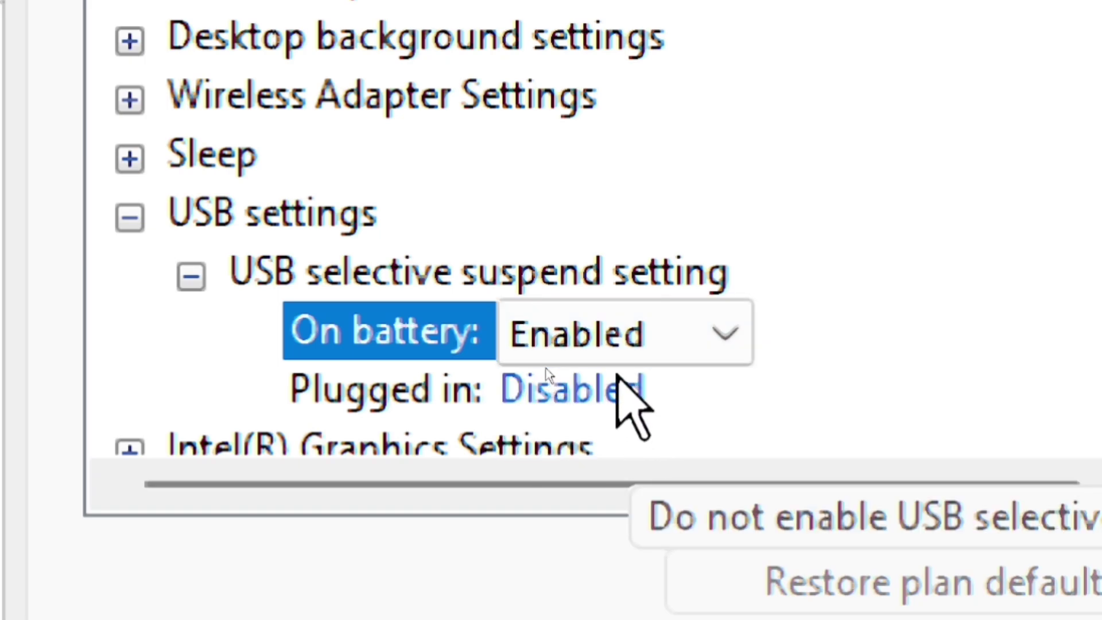
{"action": "left_click", "coordinate": [619, 389]}
{"action": "left_click", "coordinate": [672, 393]}
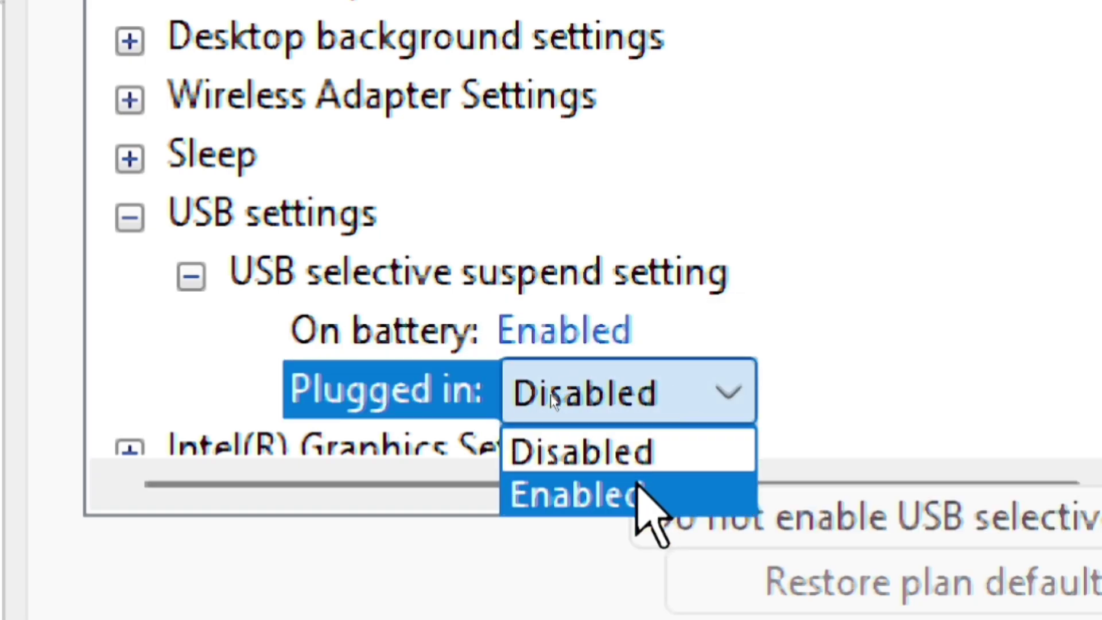
{"action": "left_click", "coordinate": [635, 491]}
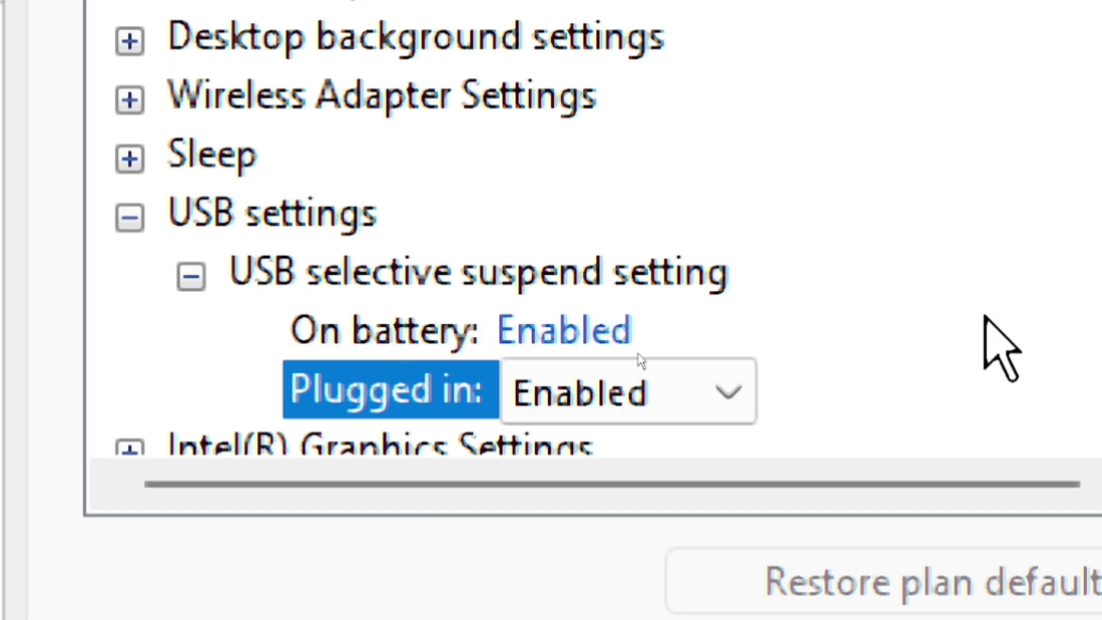
{"action": "left_click", "coordinate": [396, 343]}
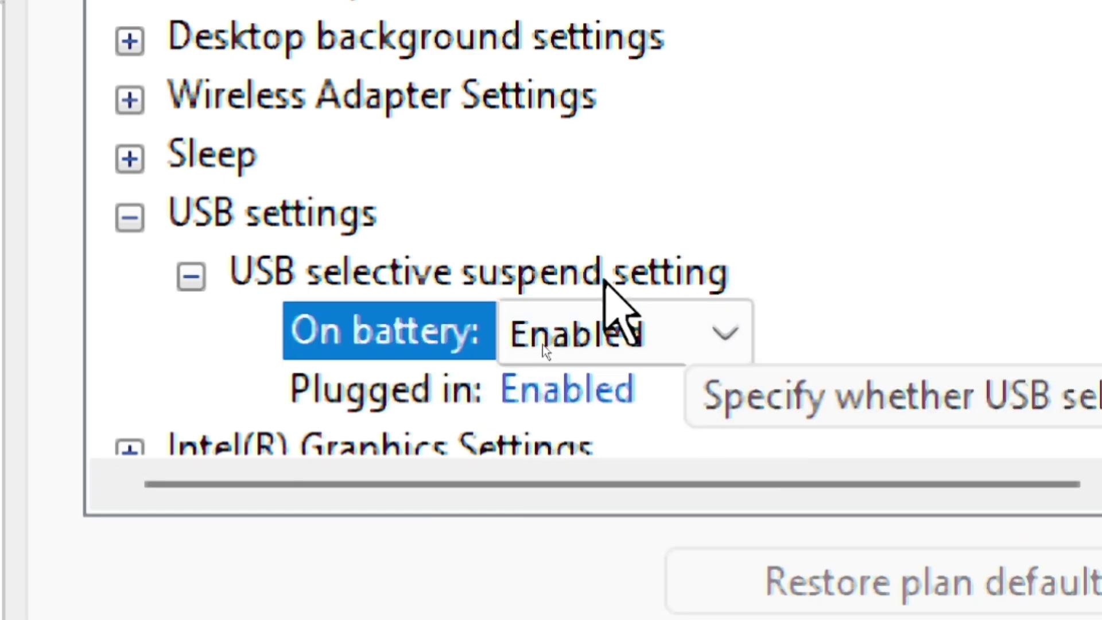
{"action": "left_click", "coordinate": [603, 288]}
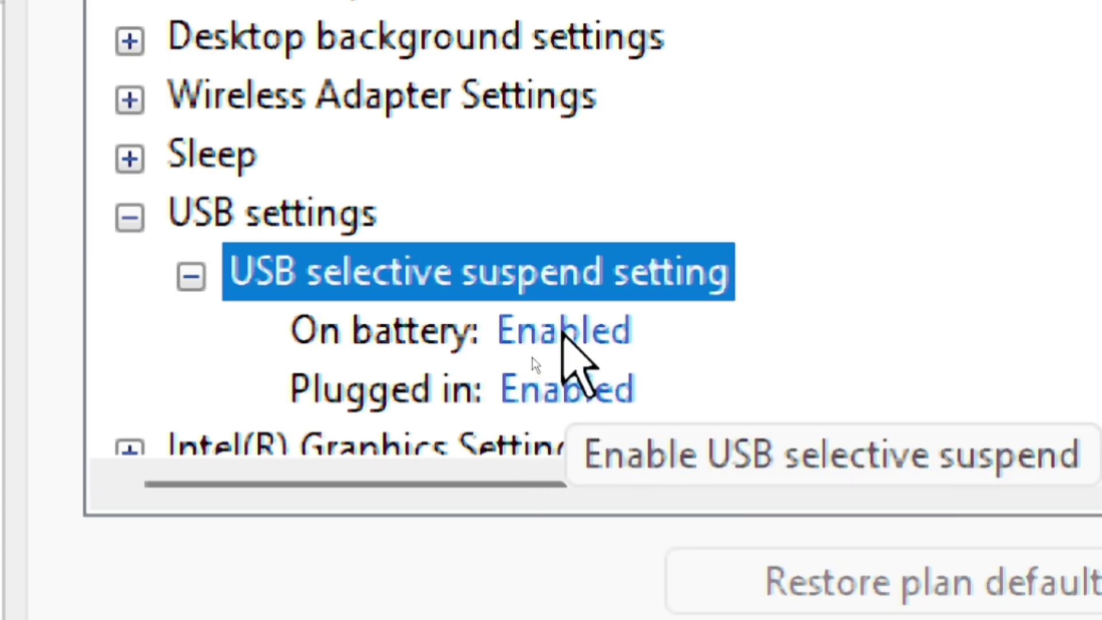
{"action": "left_click", "coordinate": [563, 332]}
{"action": "left_click", "coordinate": [583, 329]}
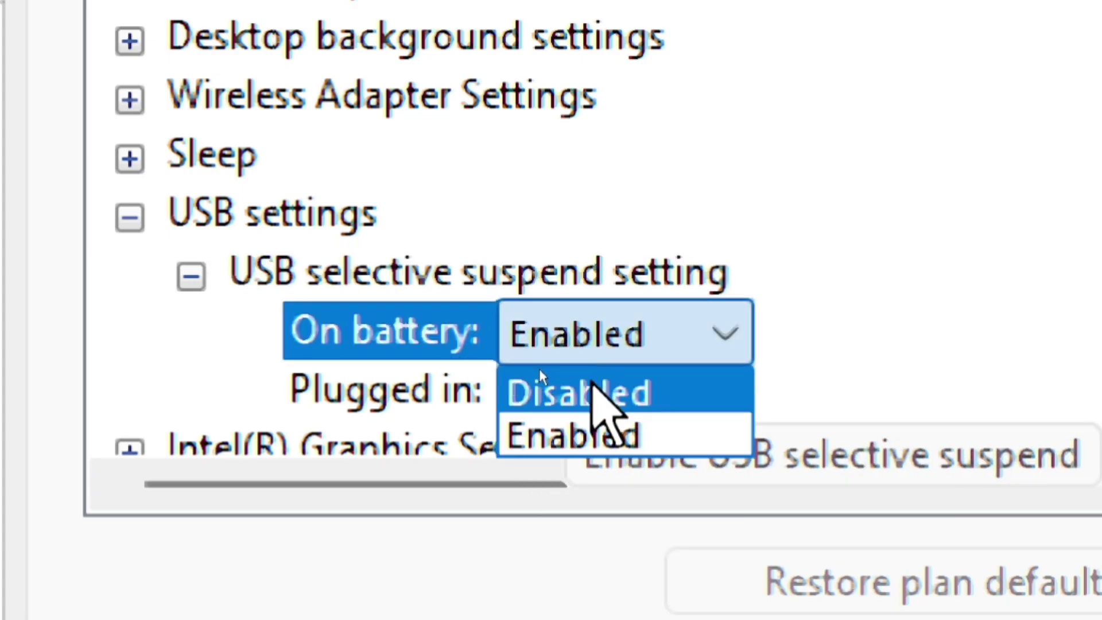
{"action": "left_click", "coordinate": [895, 352]}
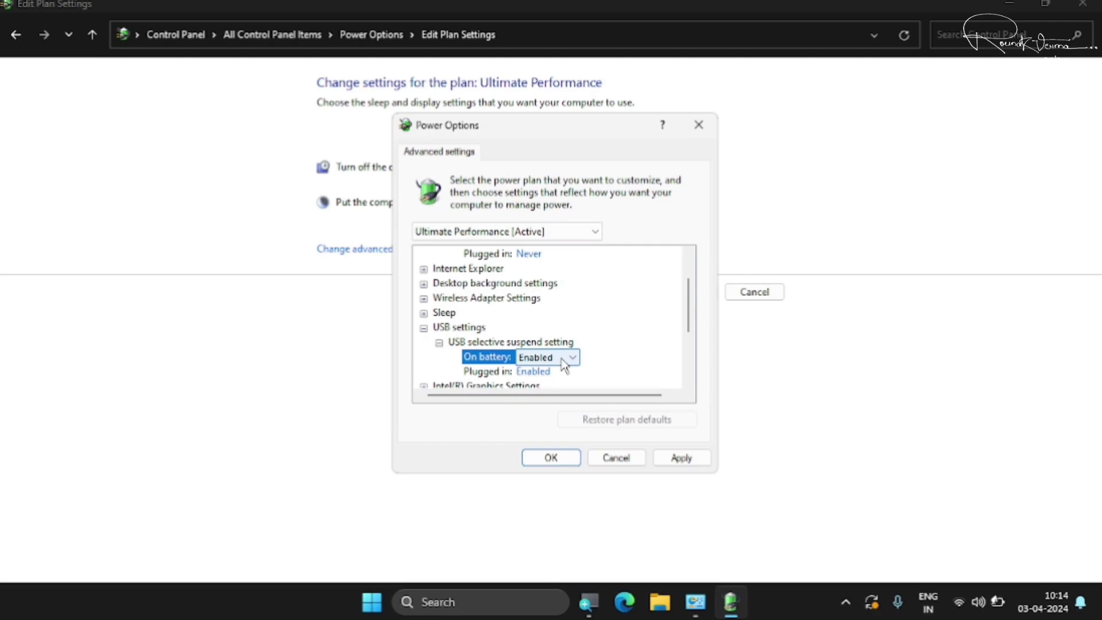
Apply the advanced power settings, leave the plan settings page, and close the Control Panel.
{"action": "left_click", "coordinate": [693, 460]}
{"action": "left_click", "coordinate": [573, 458]}
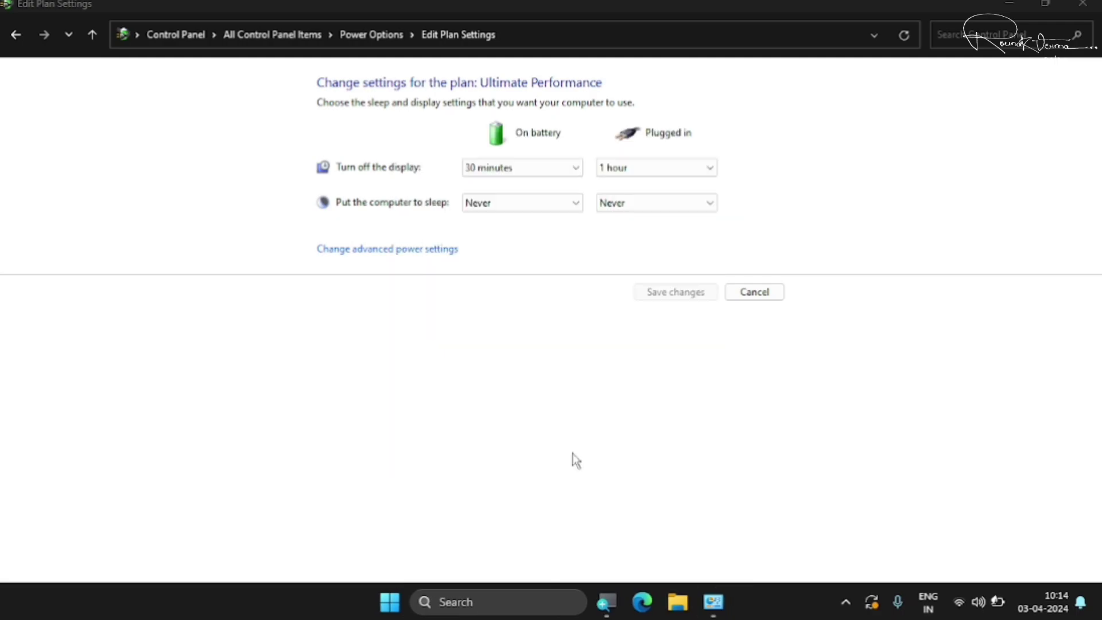
{"action": "left_click", "coordinate": [761, 294]}
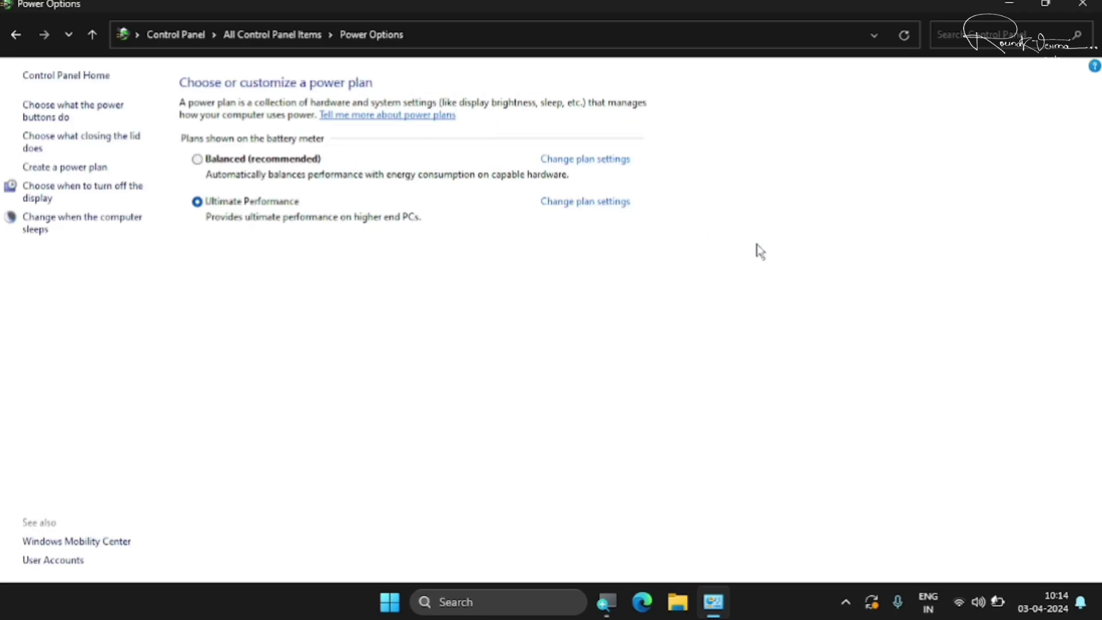
{"action": "left_click", "coordinate": [1083, 4]}
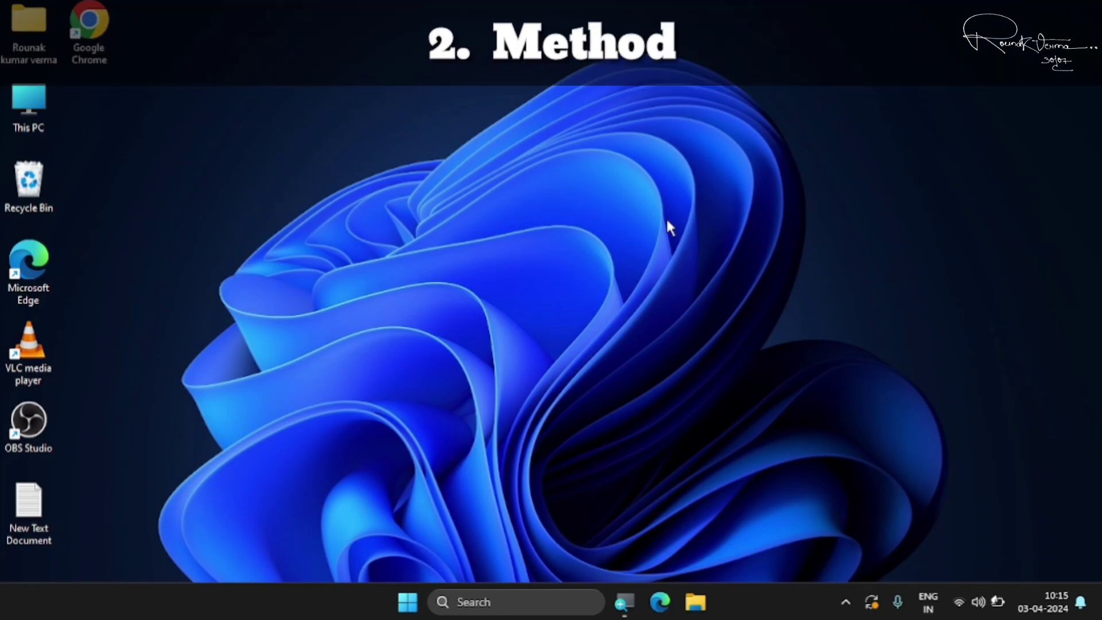
Browse from This PC to the INF folder inside the Windows folder on Local Disk (C:).
{"action": "double_click", "coordinate": [46, 115]}
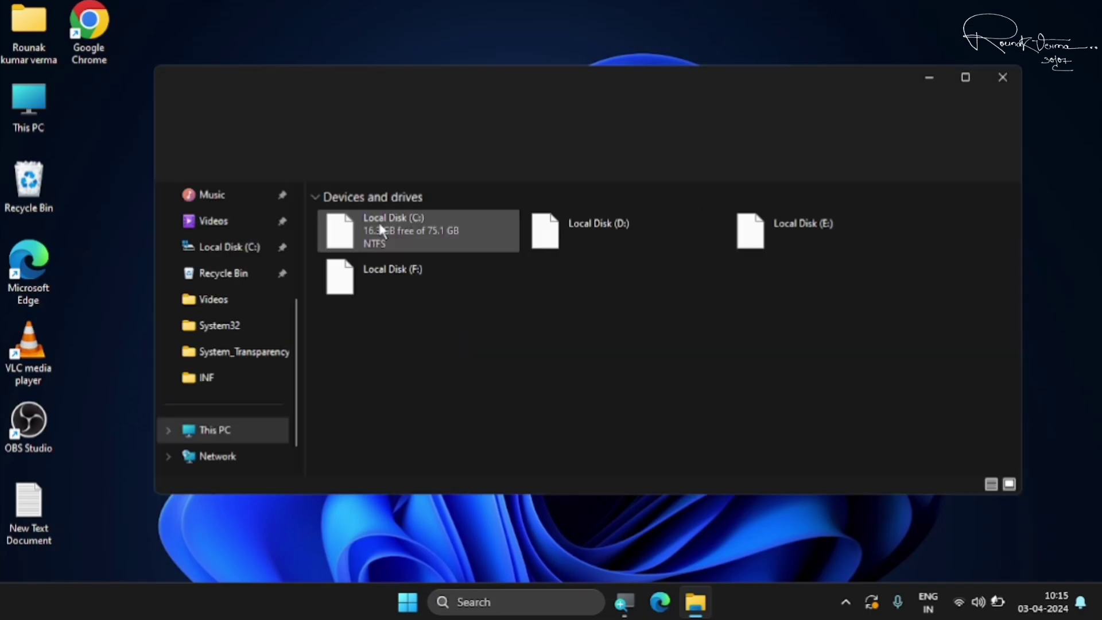
{"action": "double_click", "coordinate": [377, 221]}
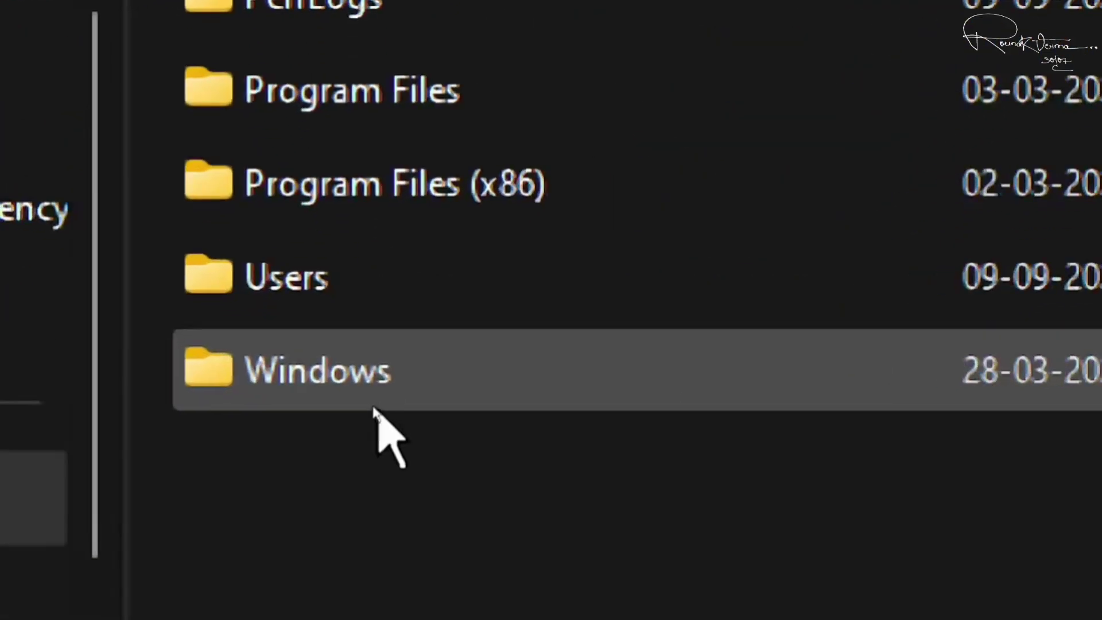
{"action": "double_click", "coordinate": [352, 402]}
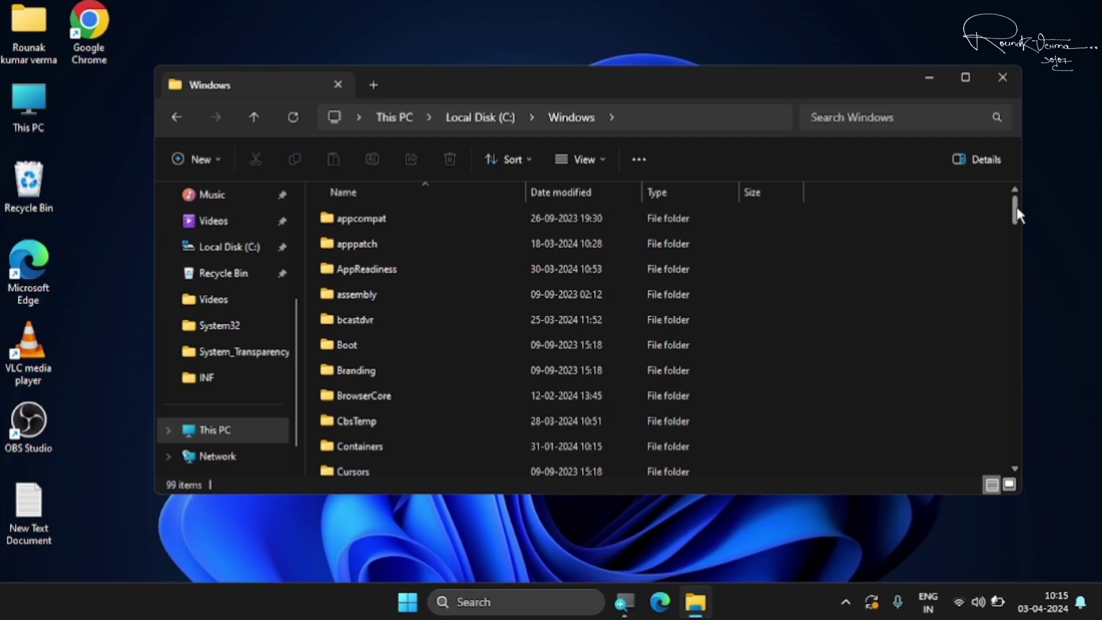
{"action": "left_click_drag", "start_coordinate": [1016, 211], "coordinate": [1024, 264]}
{"action": "left_click", "coordinate": [454, 301]}
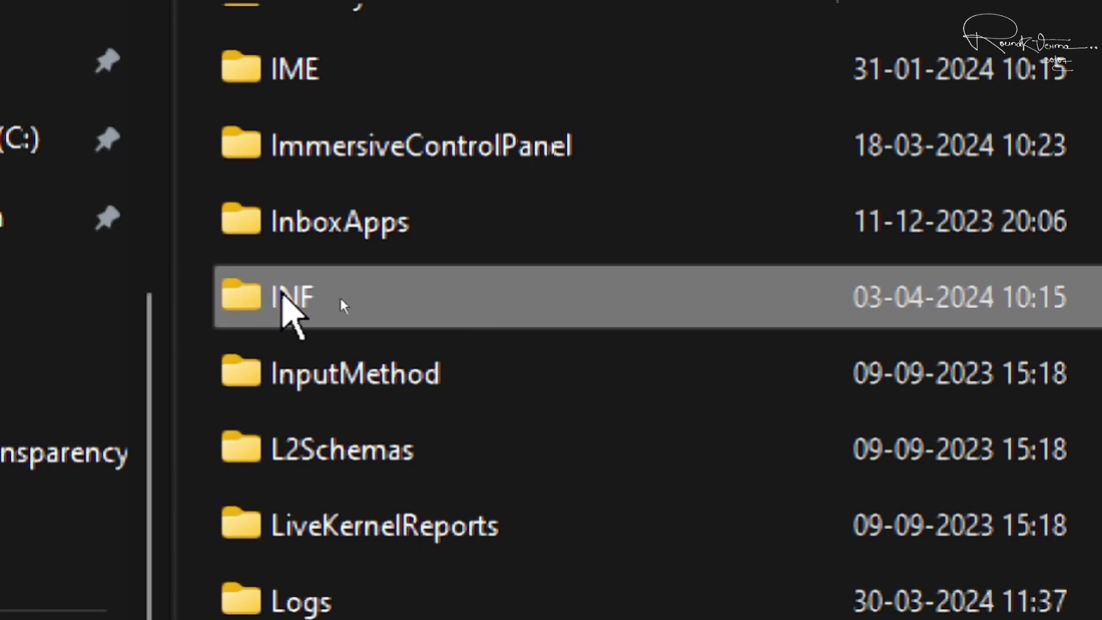
{"action": "double_click", "coordinate": [281, 293]}
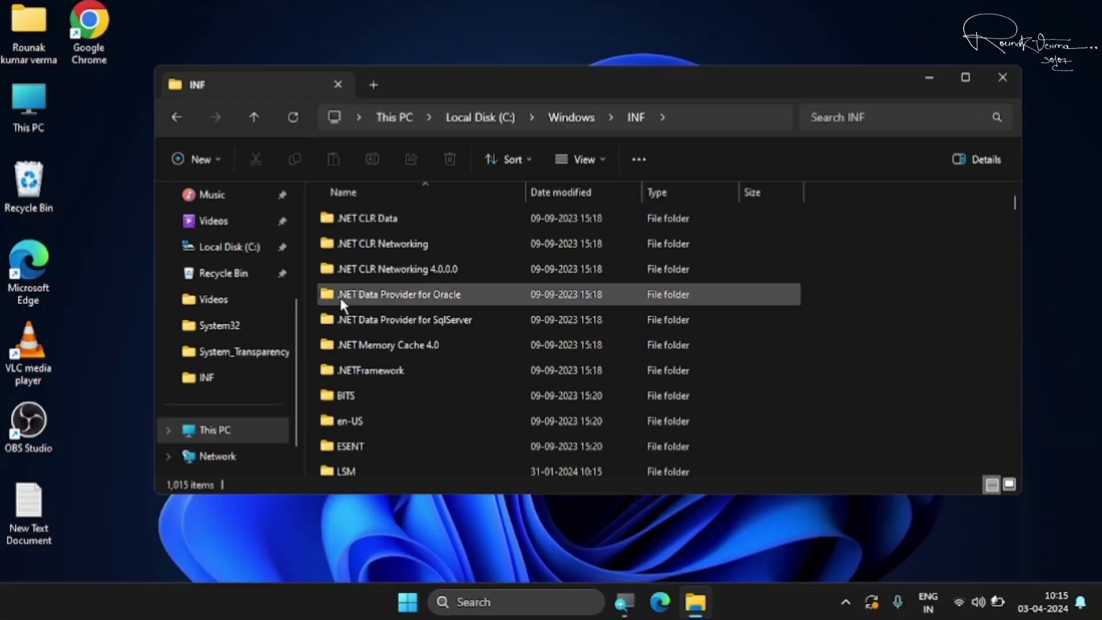
Search the INF folder for "wpdmtp".
{"action": "left_click", "coordinate": [831, 112]}
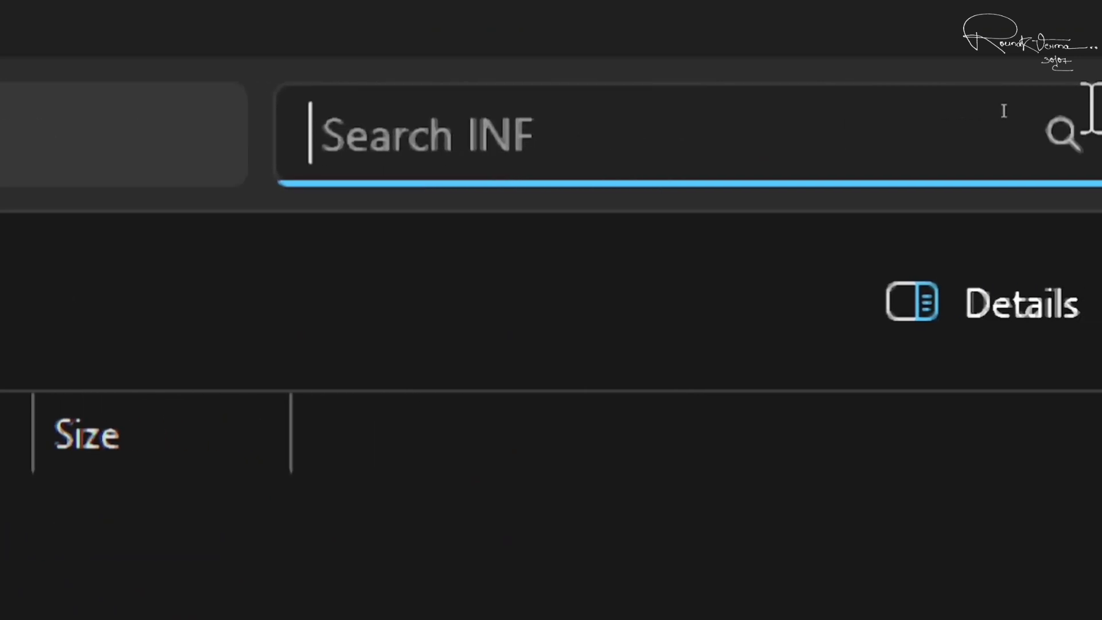
{"action": "type", "text": "wp"}
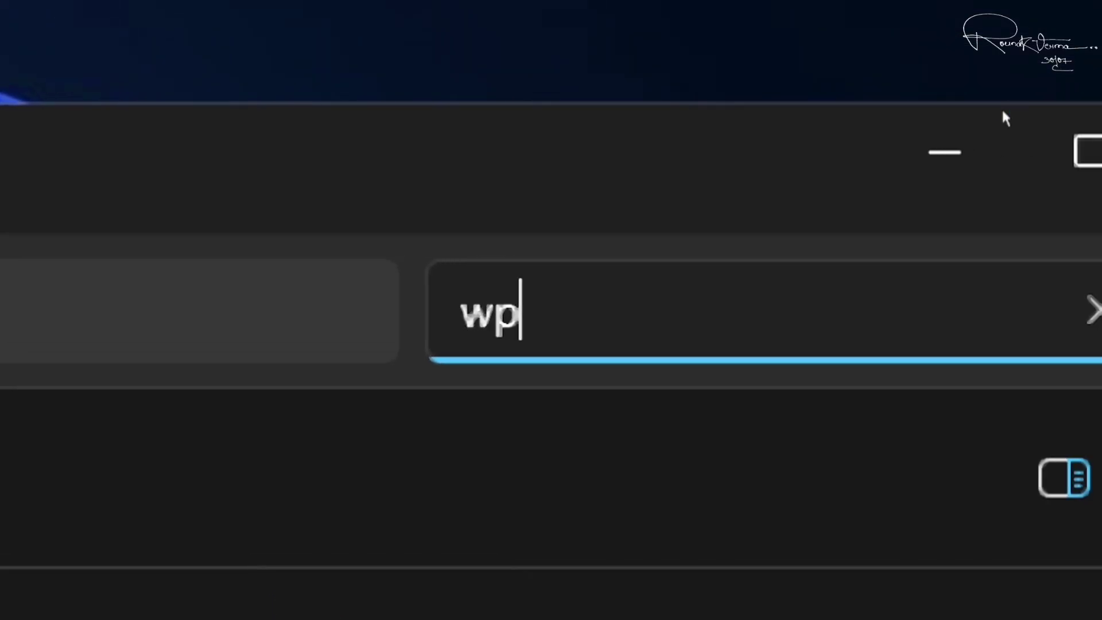
{"action": "type", "text": "dmtp"}
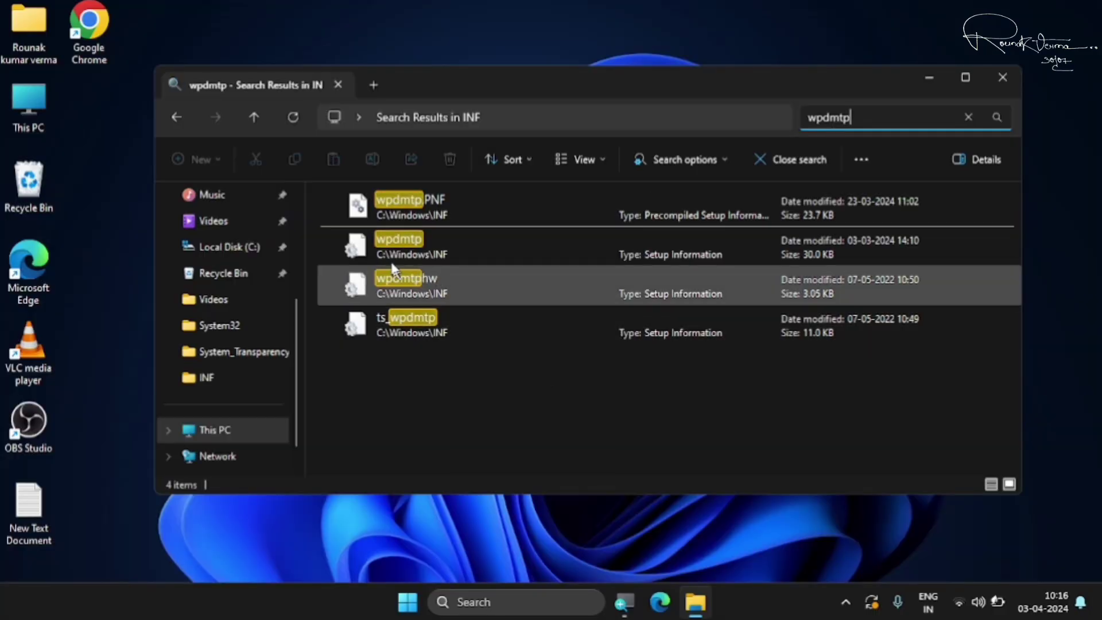
Install the wpdmtp Setup Information file from the search results.
{"action": "left_click", "coordinate": [374, 256]}
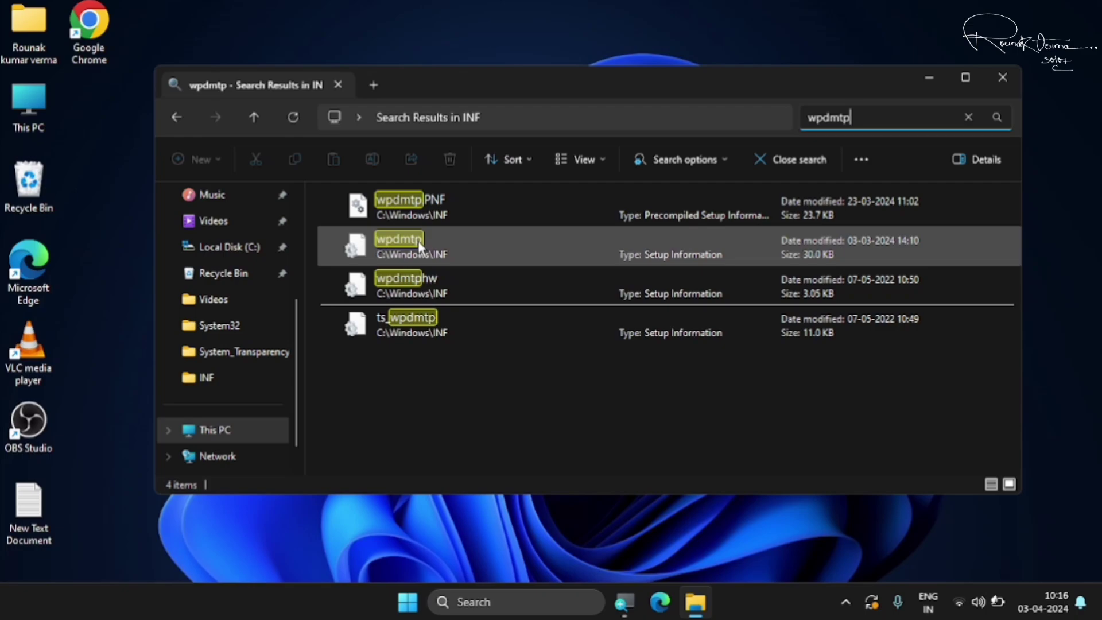
{"action": "right_click", "coordinate": [429, 242]}
{"action": "left_click", "coordinate": [427, 244]}
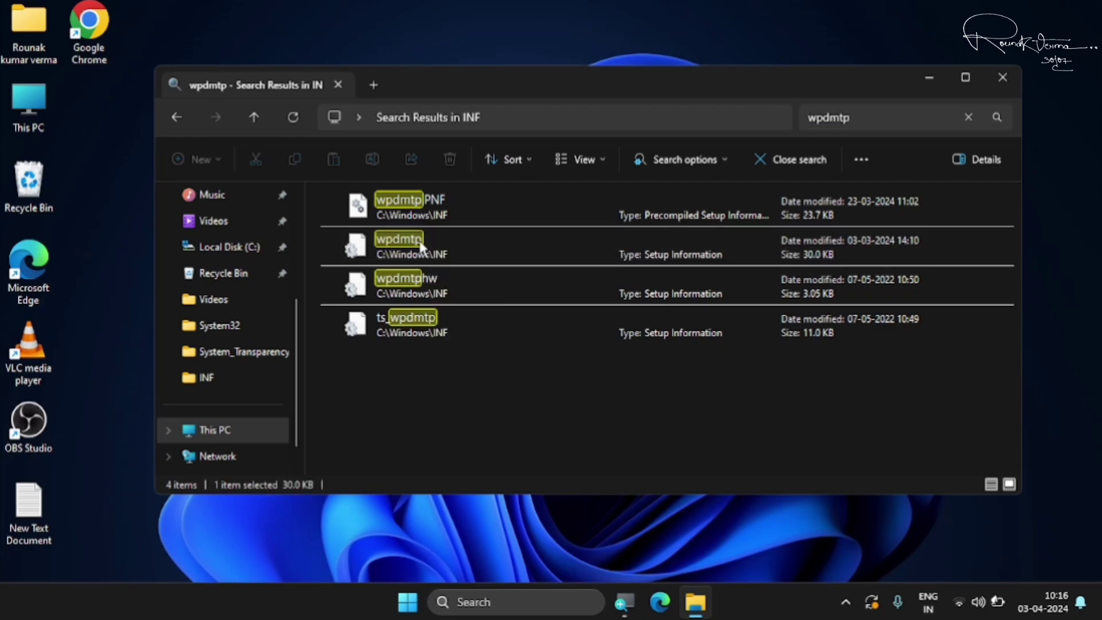
{"action": "double_click", "coordinate": [419, 240]}
{"action": "right_click", "coordinate": [419, 240]}
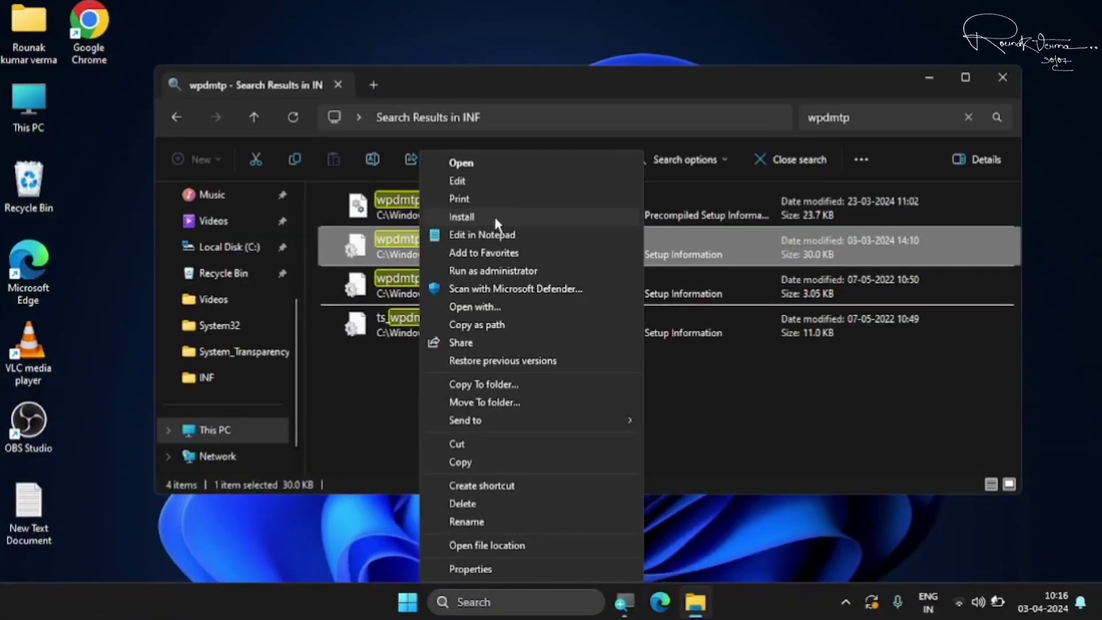
{"action": "left_click", "coordinate": [494, 216]}
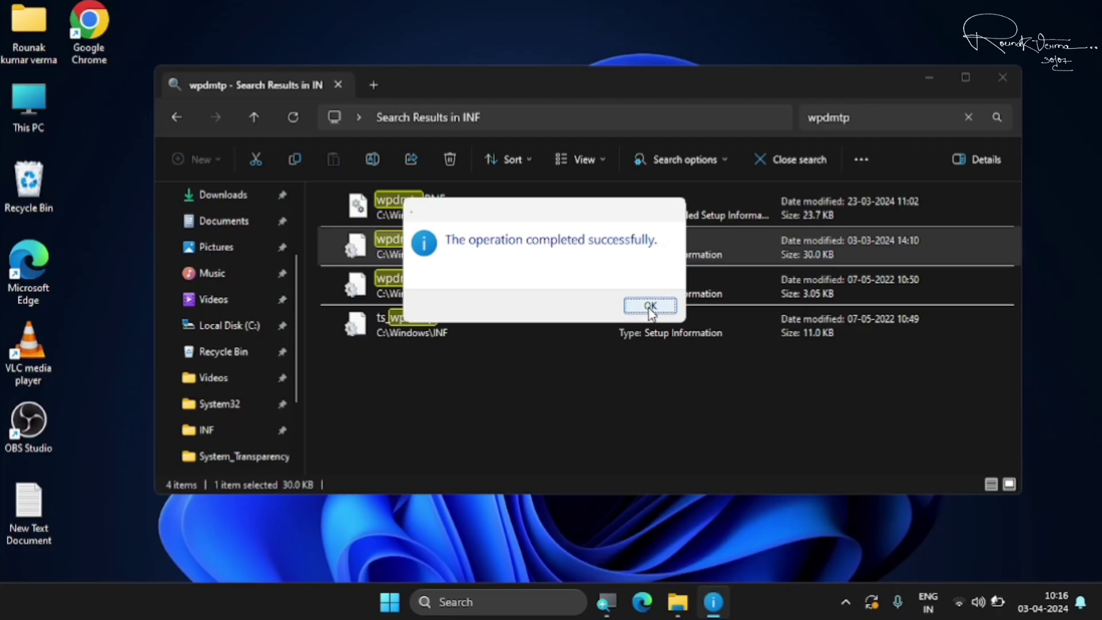
Acknowledge the completed wpdmtp installation and close the INF search results window.
{"action": "left_click", "coordinate": [651, 306]}
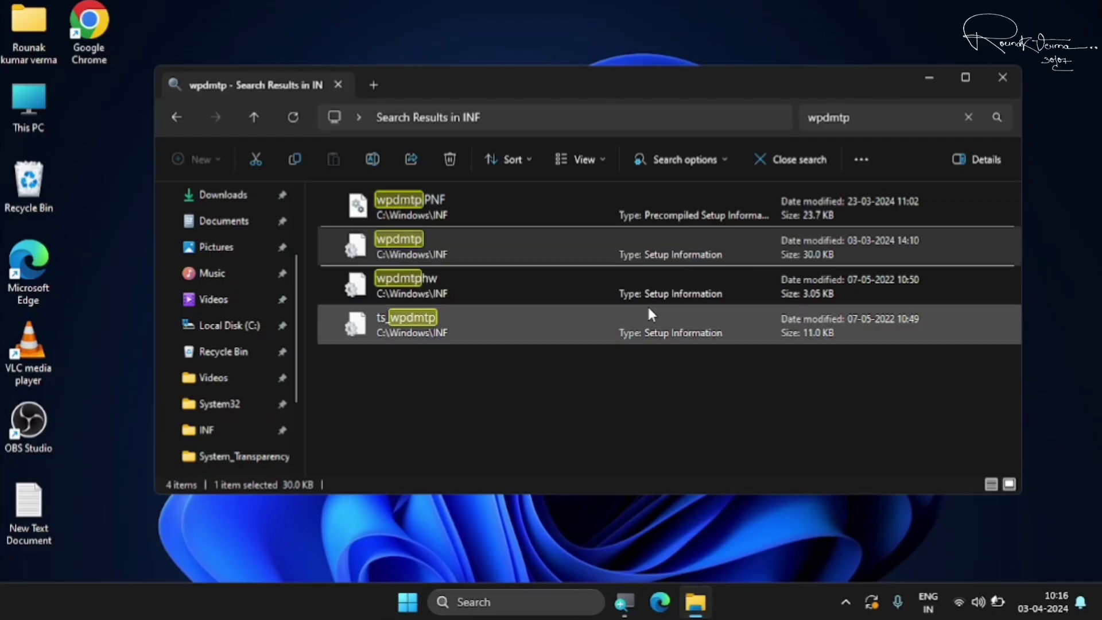
{"action": "left_click", "coordinate": [1006, 77]}
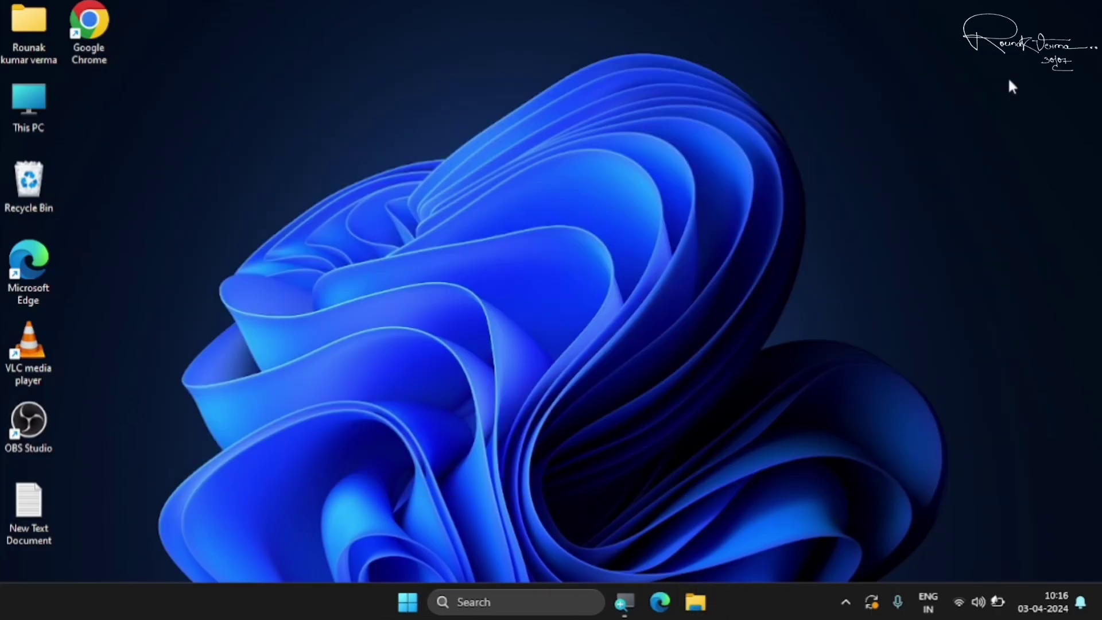
{"action": "left_click", "coordinate": [408, 602]}
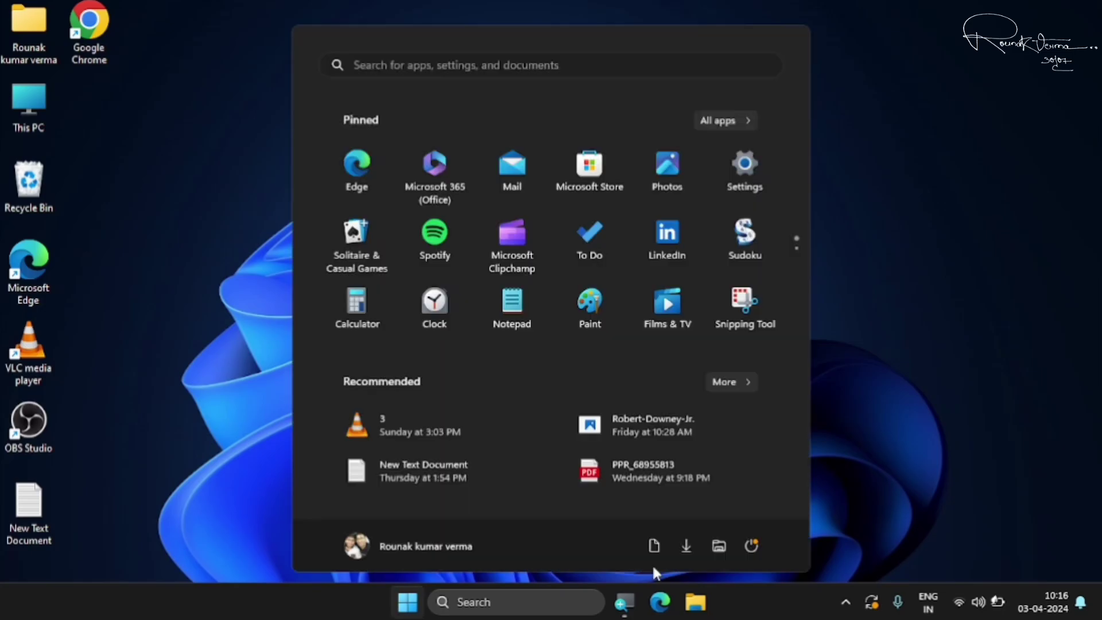
{"action": "left_click", "coordinate": [748, 557]}
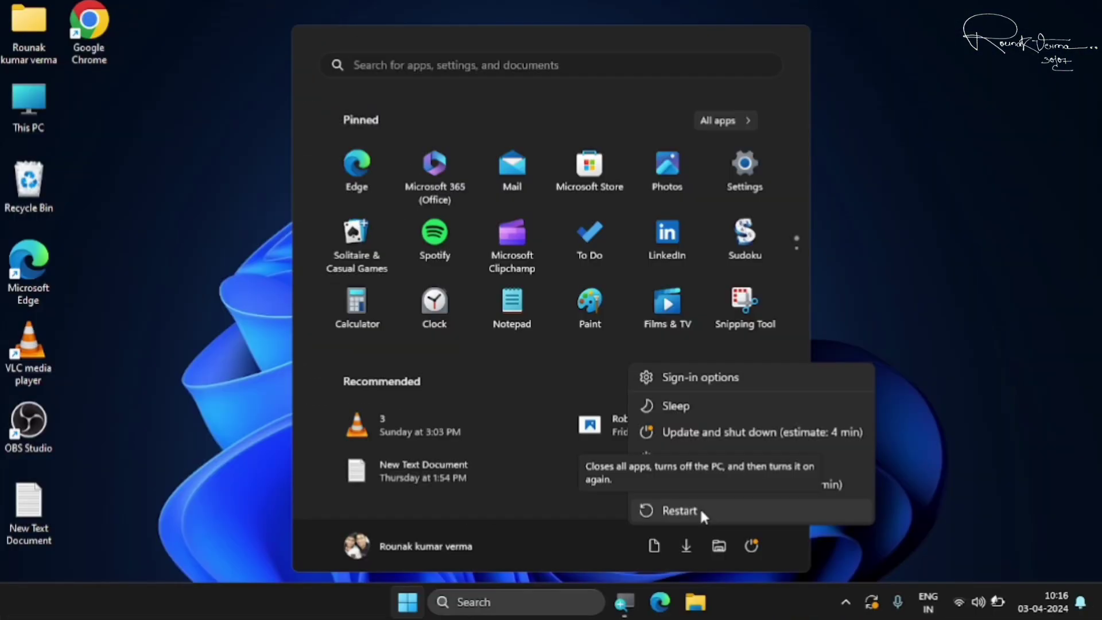
{"action": "left_click", "coordinate": [981, 217]}
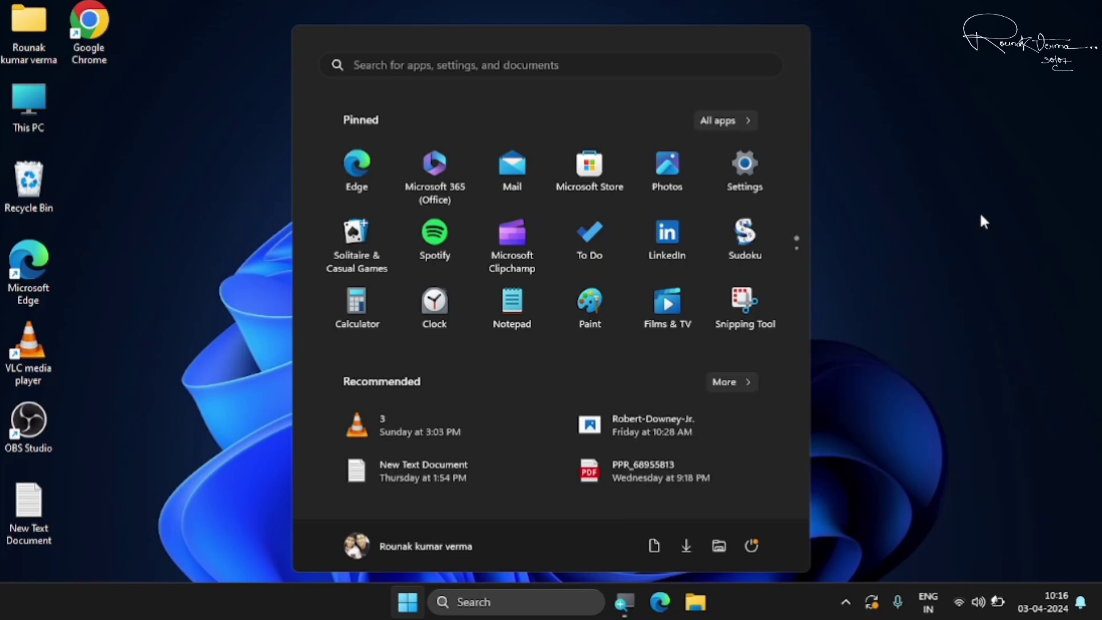
{"action": "left_click", "coordinate": [981, 217]}
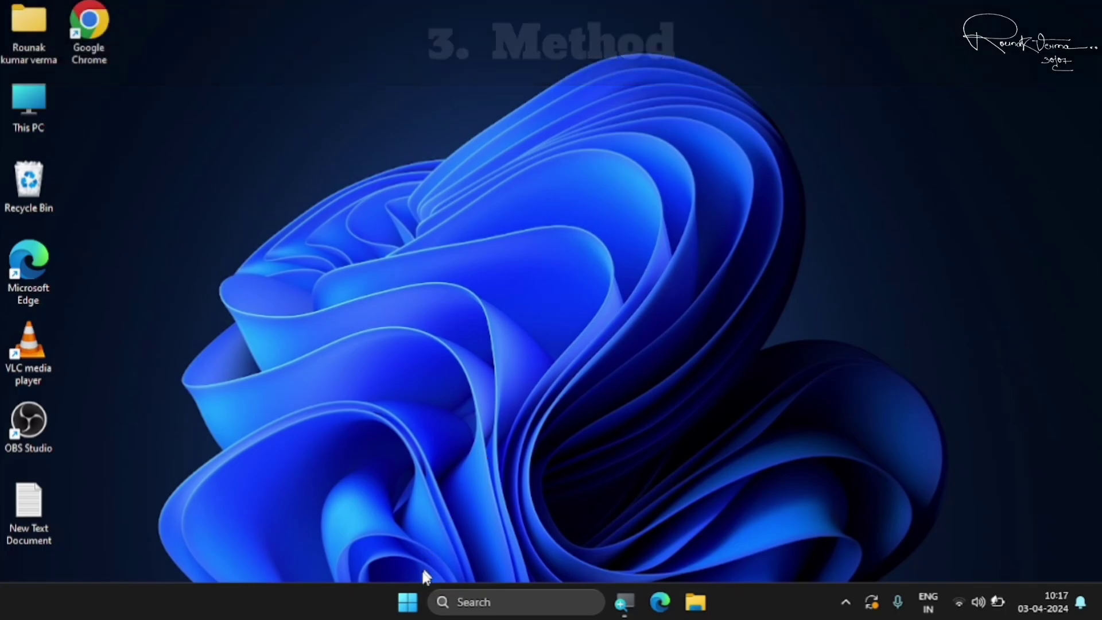
Search Windows for "disk partiti", open Create and format hard disk partitions, and move the Disk Management window toward the middle of the desktop.
{"action": "left_click", "coordinate": [408, 602]}
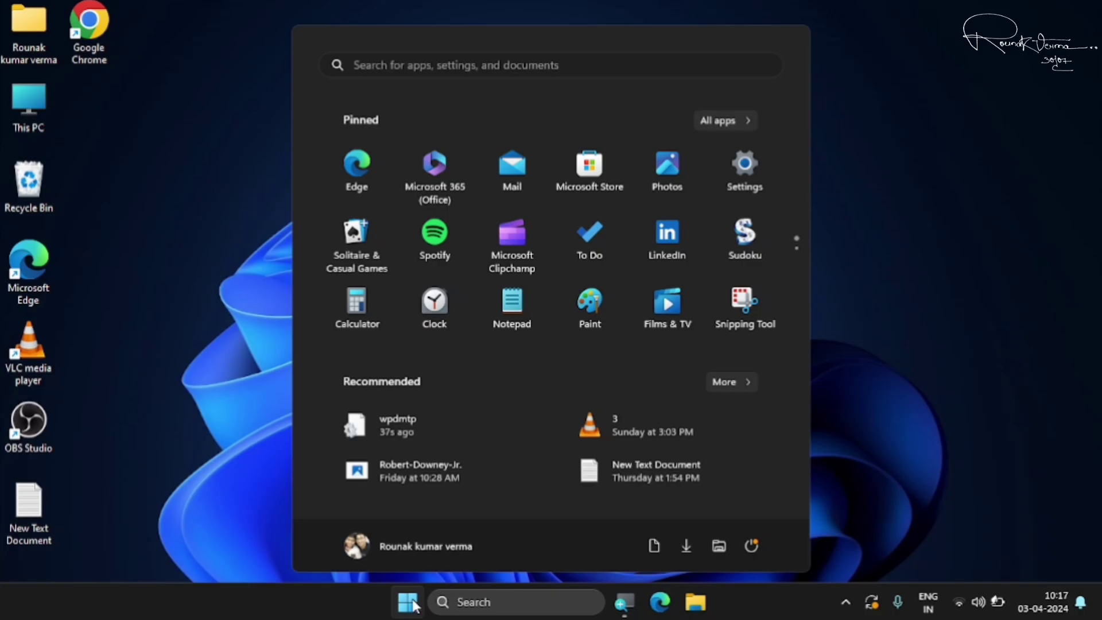
{"action": "type", "text": "disk partition"}
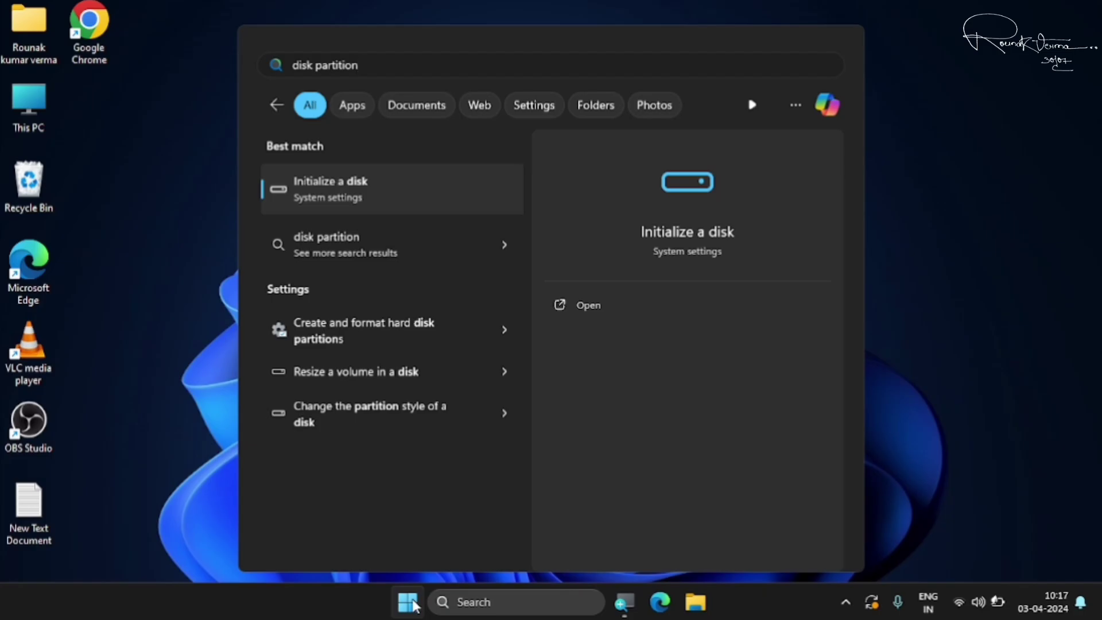
{"action": "key", "text": "BackSpace"}
{"action": "key", "text": "BackSpace"}
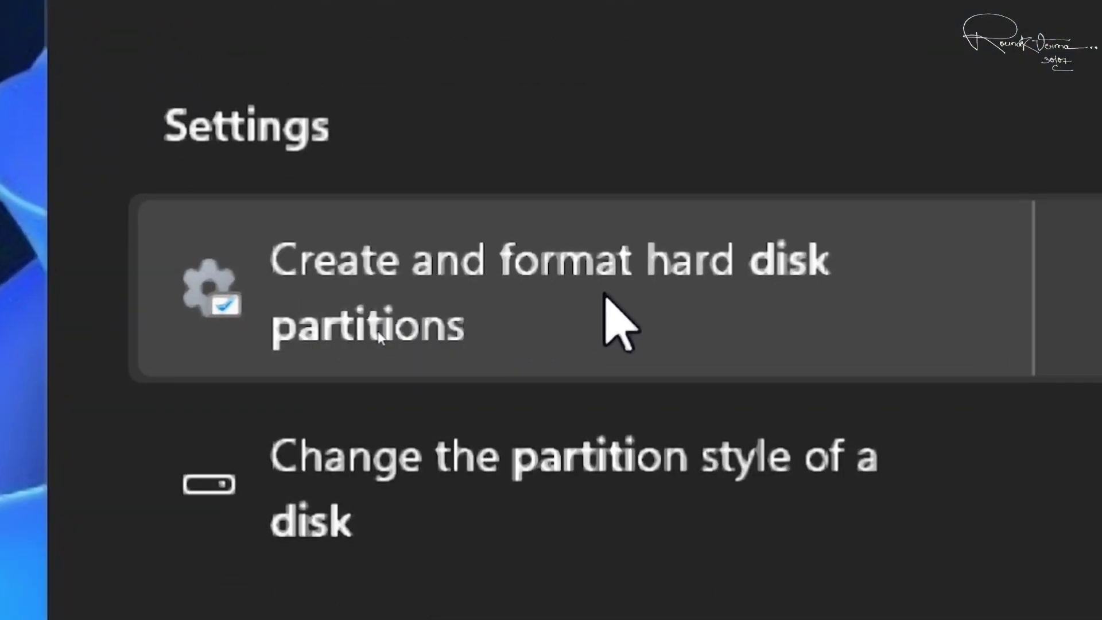
{"action": "scroll", "coordinate": [407, 327], "scroll_direction": "down", "scroll_amount": 2}
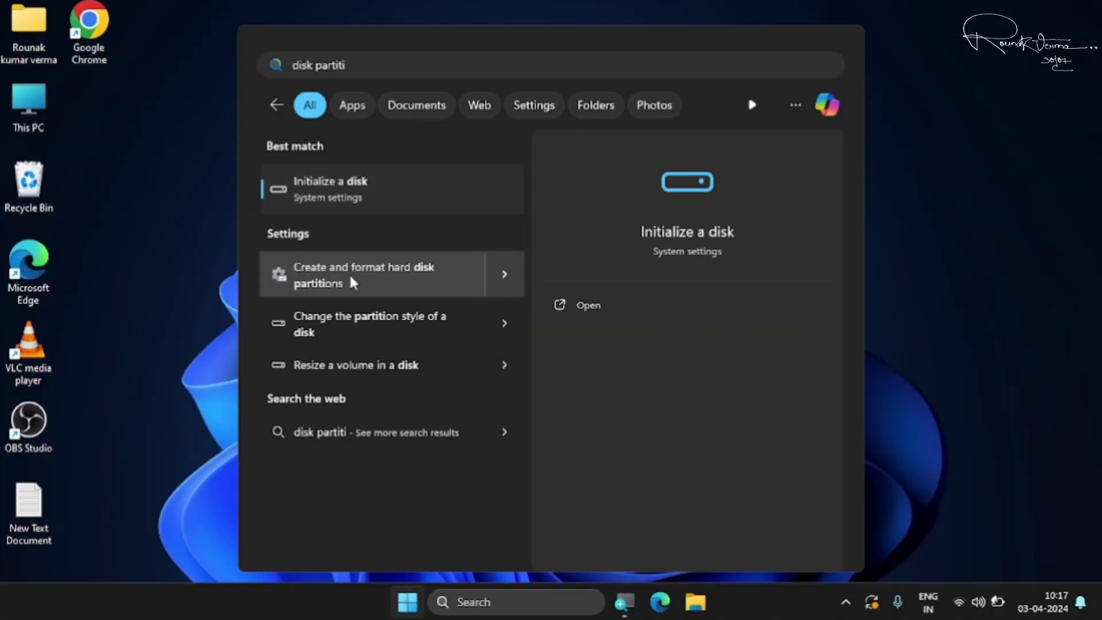
{"action": "left_click", "coordinate": [349, 273]}
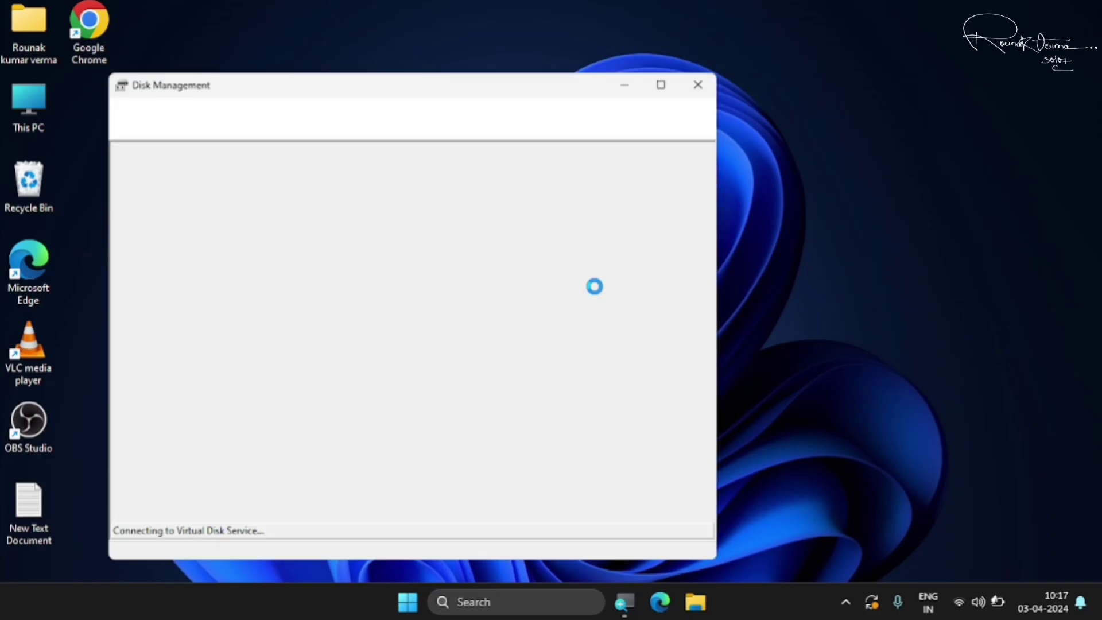
{"action": "left_click_drag", "start_coordinate": [375, 96], "coordinate": [529, 77]}
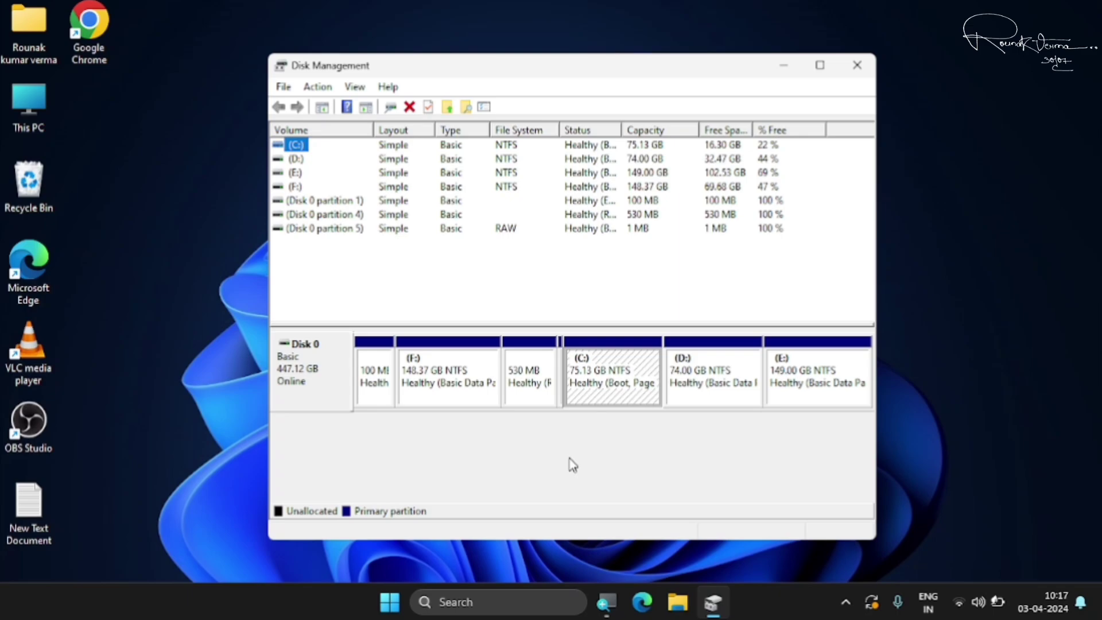
Check which drives are listed in This PC and close its window.
{"action": "double_click", "coordinate": [43, 92]}
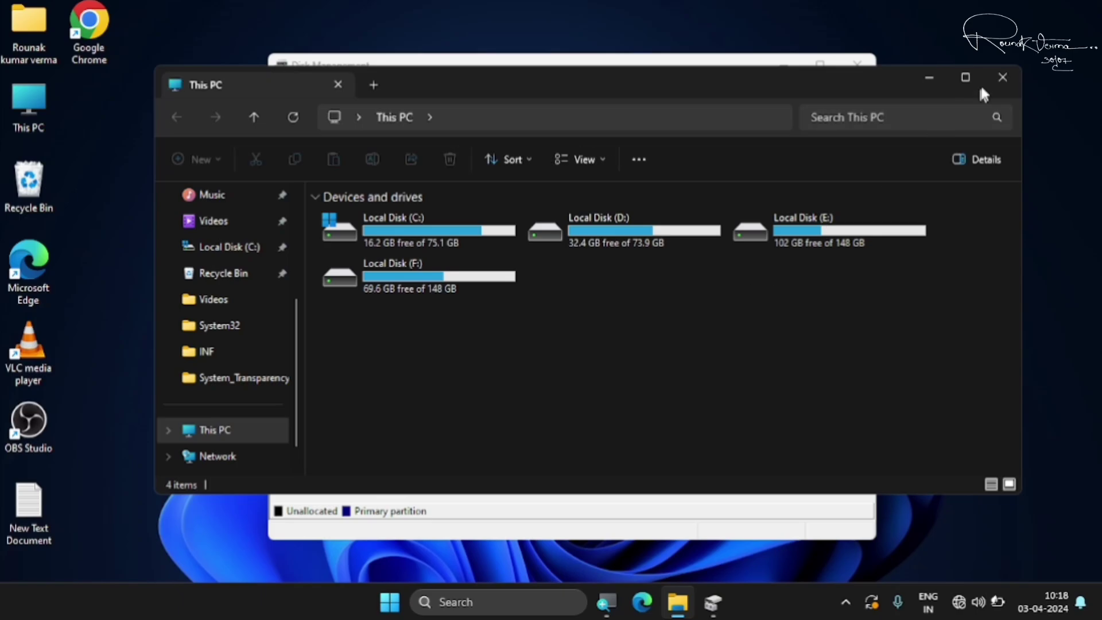
{"action": "left_click", "coordinate": [1003, 77]}
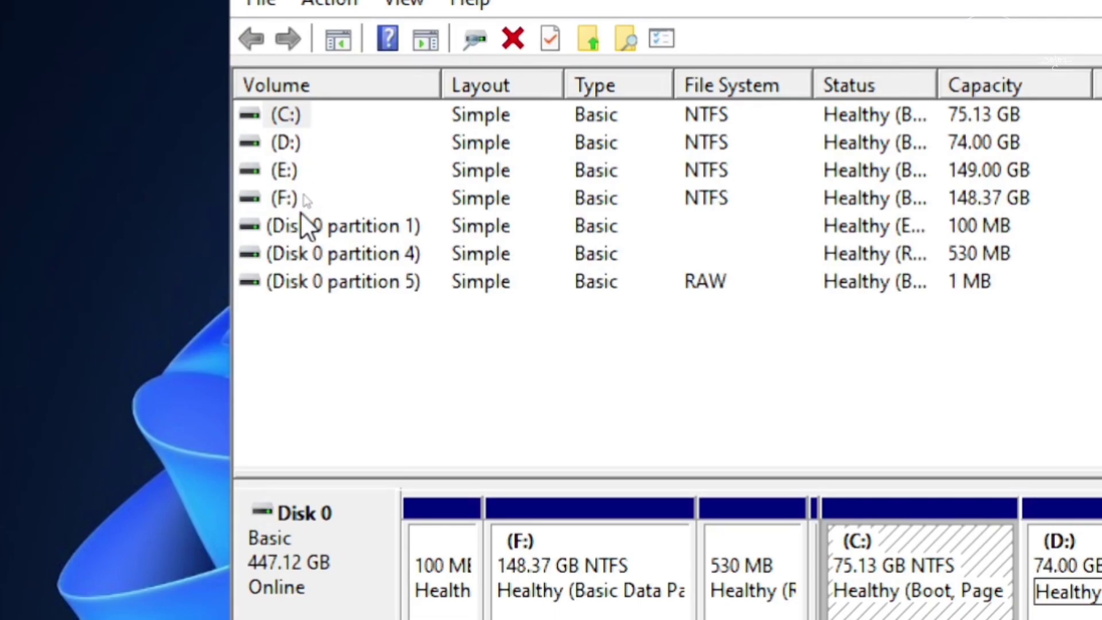
Change the drive letter of the F: volume to G and accept the warning about programs that rely on drive letters.
{"action": "left_click", "coordinate": [289, 198]}
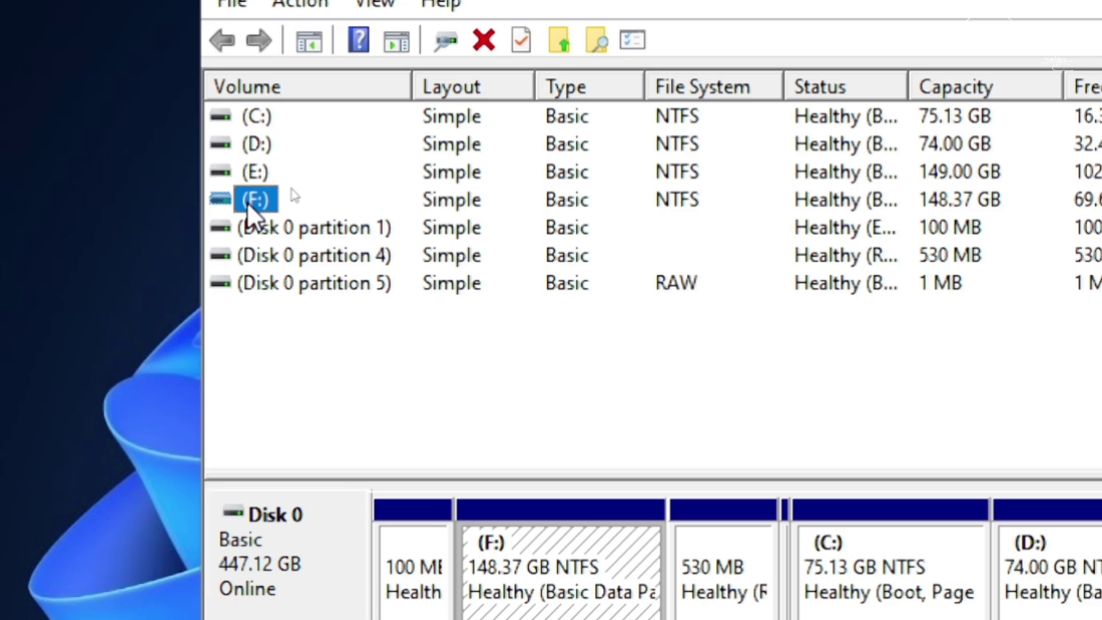
{"action": "right_click", "coordinate": [247, 201]}
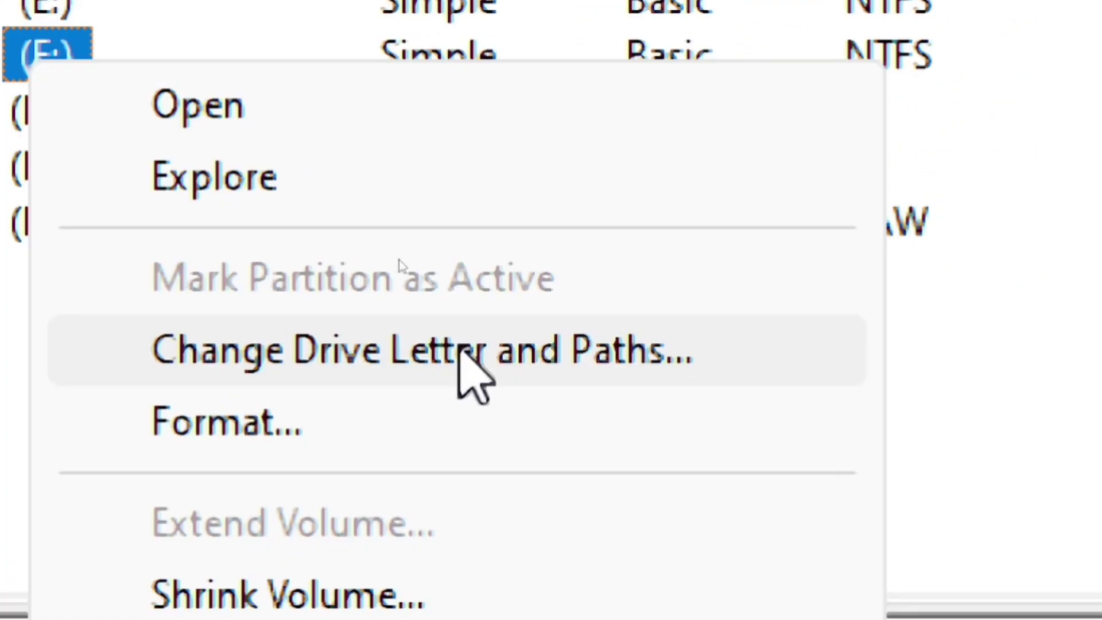
{"action": "left_click", "coordinate": [463, 347]}
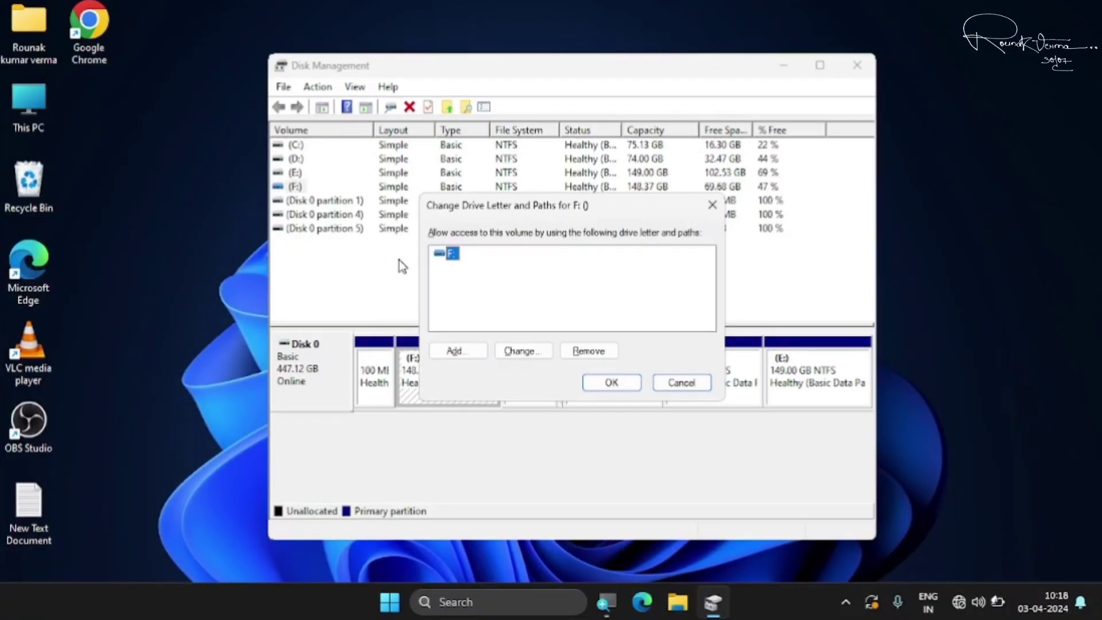
{"action": "left_click", "coordinate": [515, 350]}
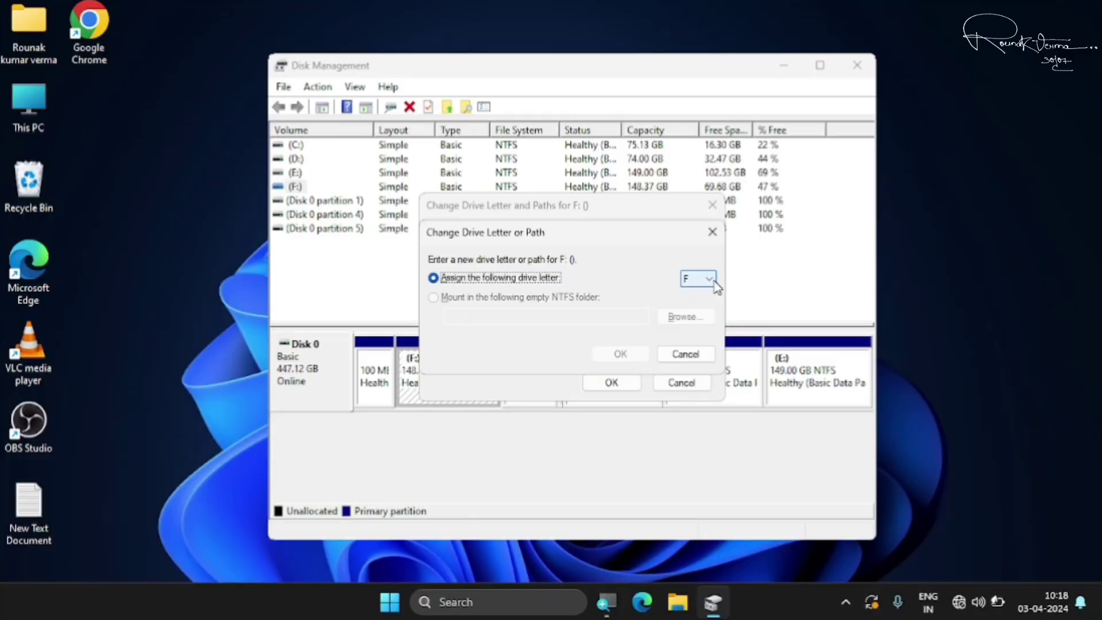
{"action": "left_click", "coordinate": [1099, 146]}
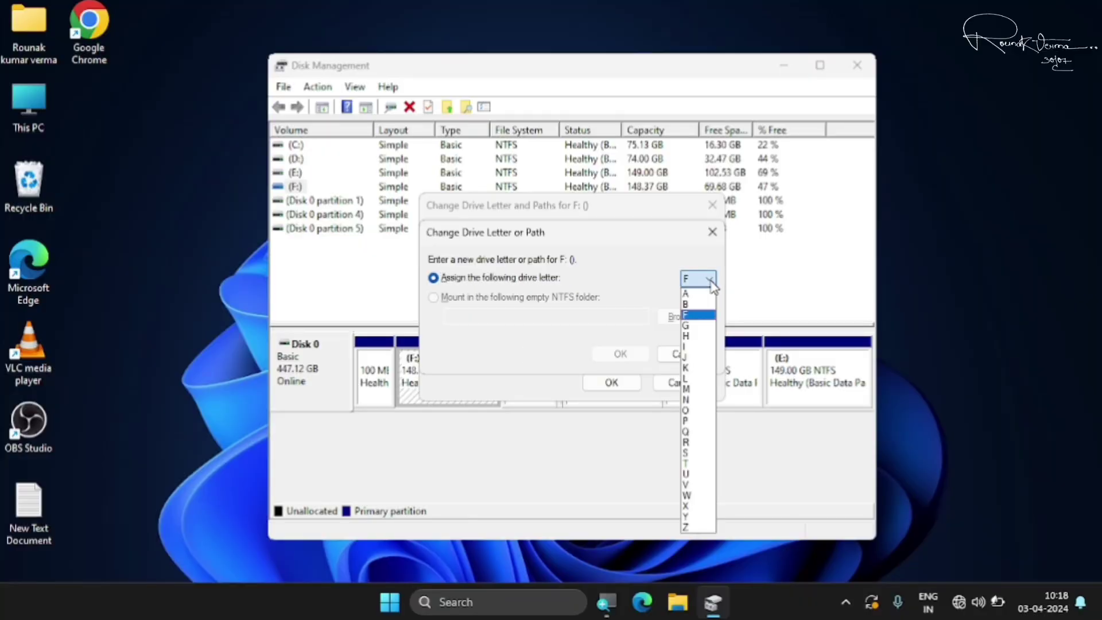
{"action": "left_click", "coordinate": [708, 326]}
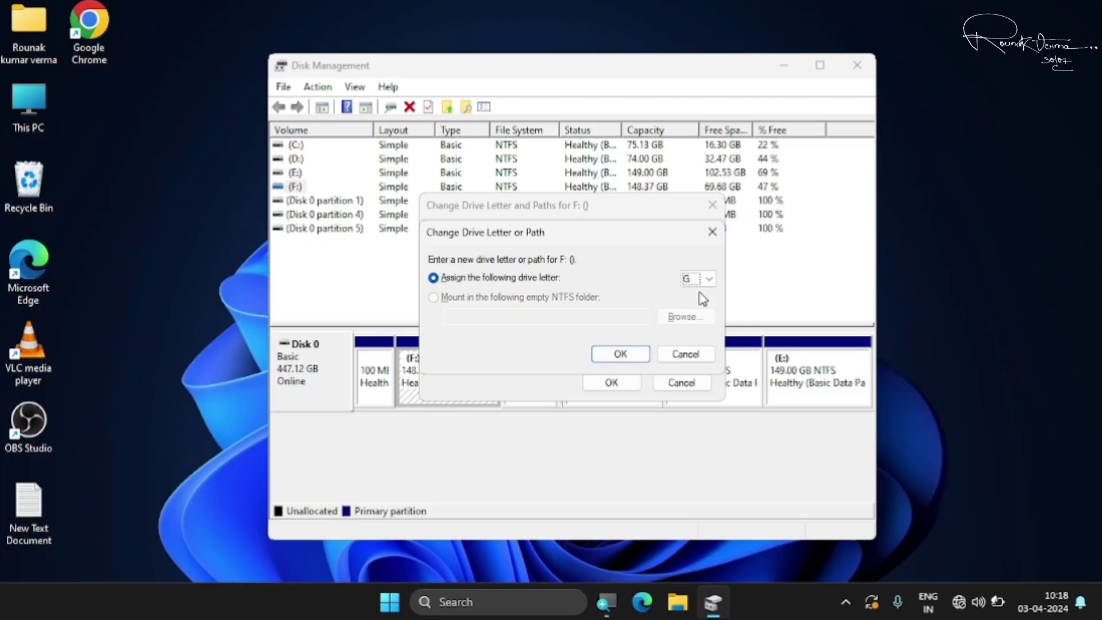
{"action": "left_click", "coordinate": [622, 352]}
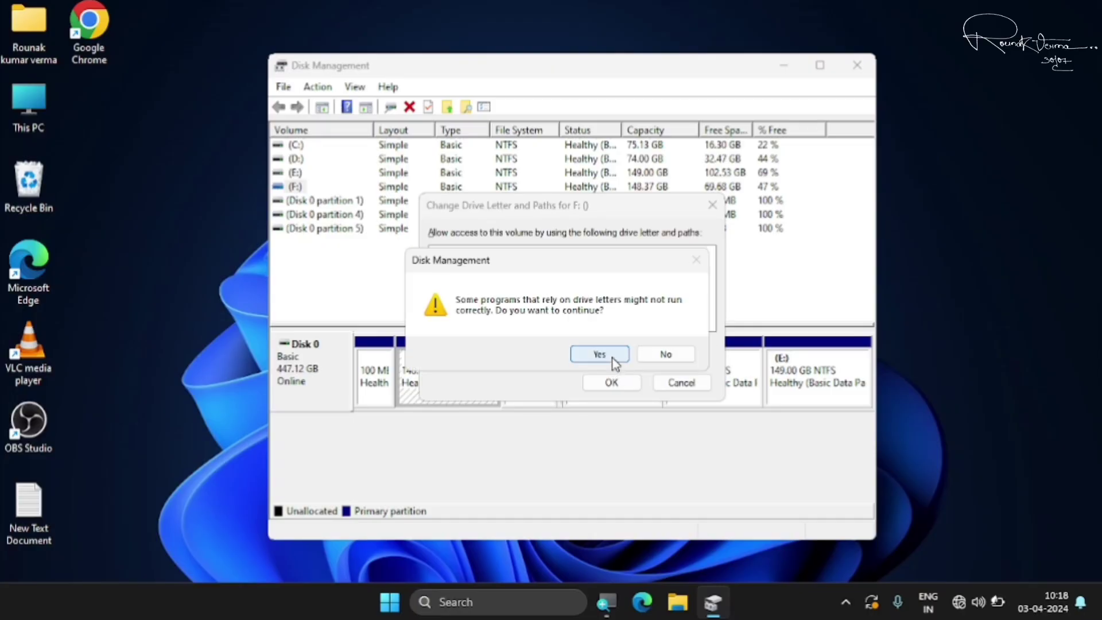
{"action": "left_click", "coordinate": [613, 359]}
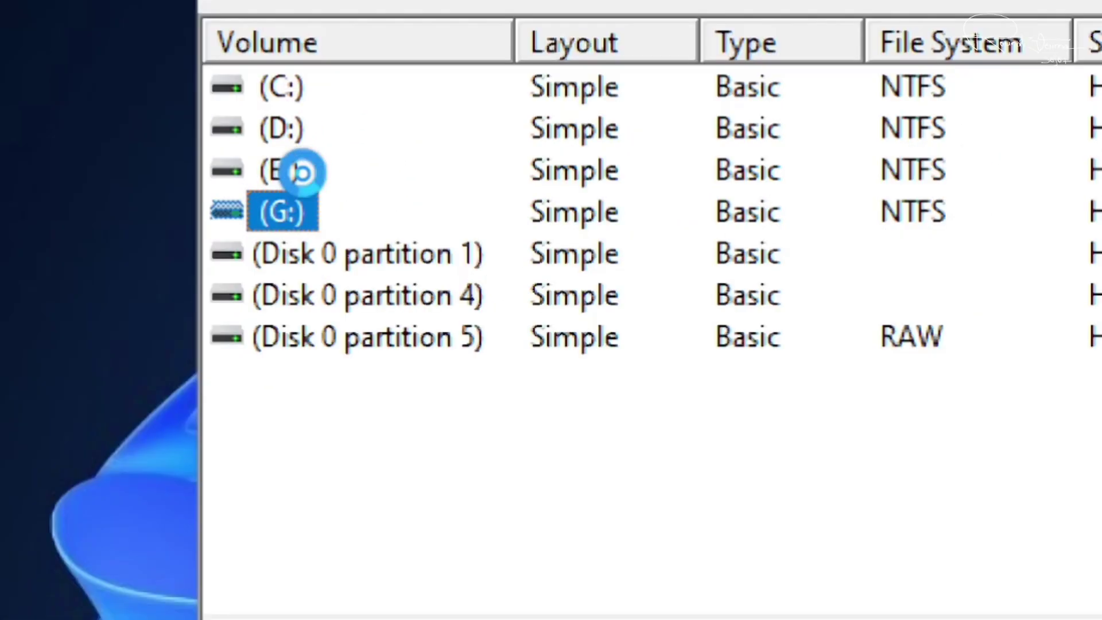
Open the G: volume to check access, close its window, and exit Disk Management.
{"action": "double_click", "coordinate": [287, 212]}
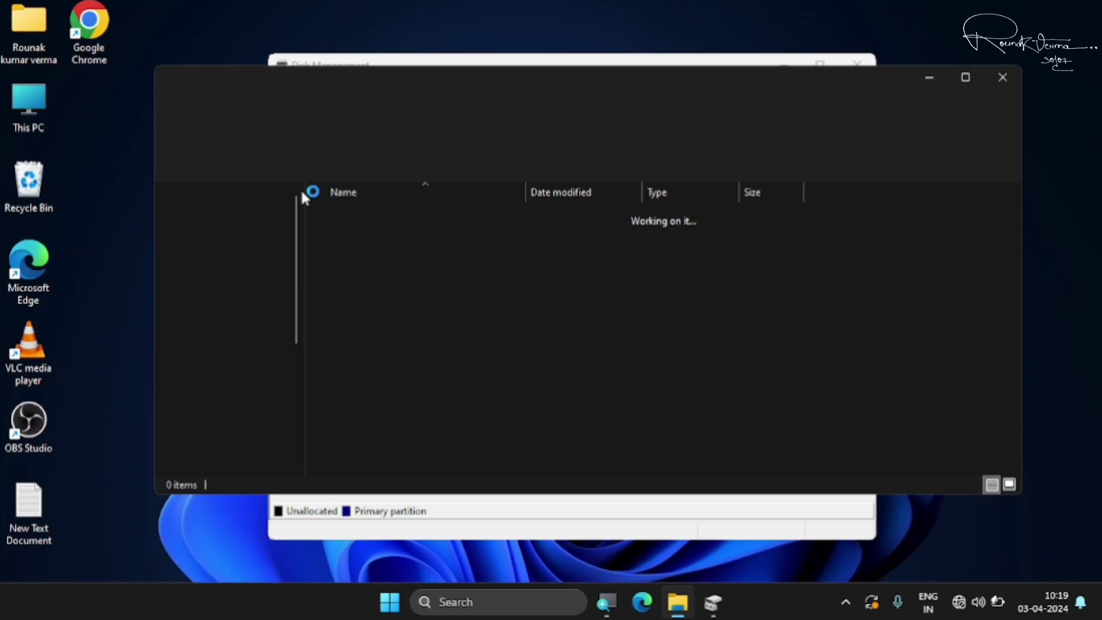
{"action": "left_click", "coordinate": [1002, 77]}
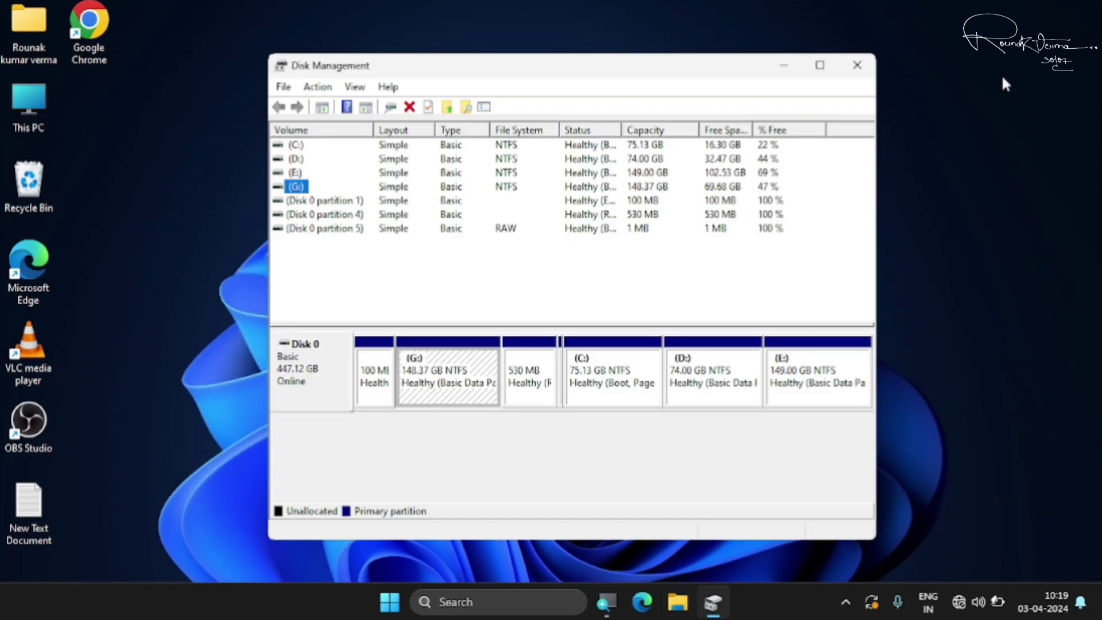
{"action": "left_click", "coordinate": [860, 66]}
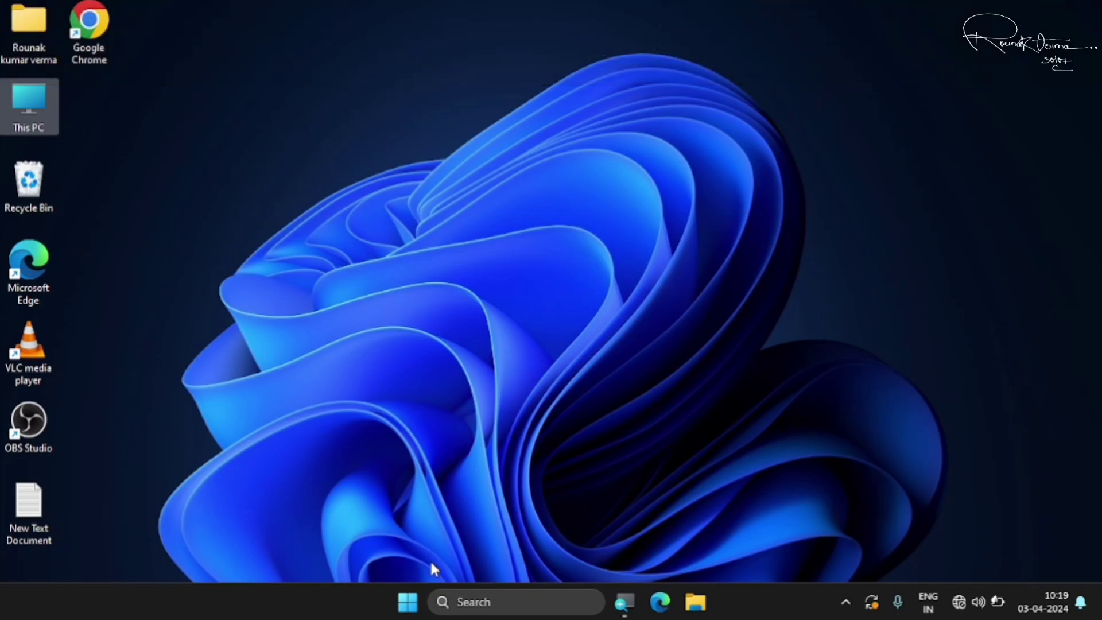
Open Device Manager, move its window toward the middle of the desktop, and expand the Universal Serial Bus controllers category.
{"action": "right_click", "coordinate": [412, 606]}
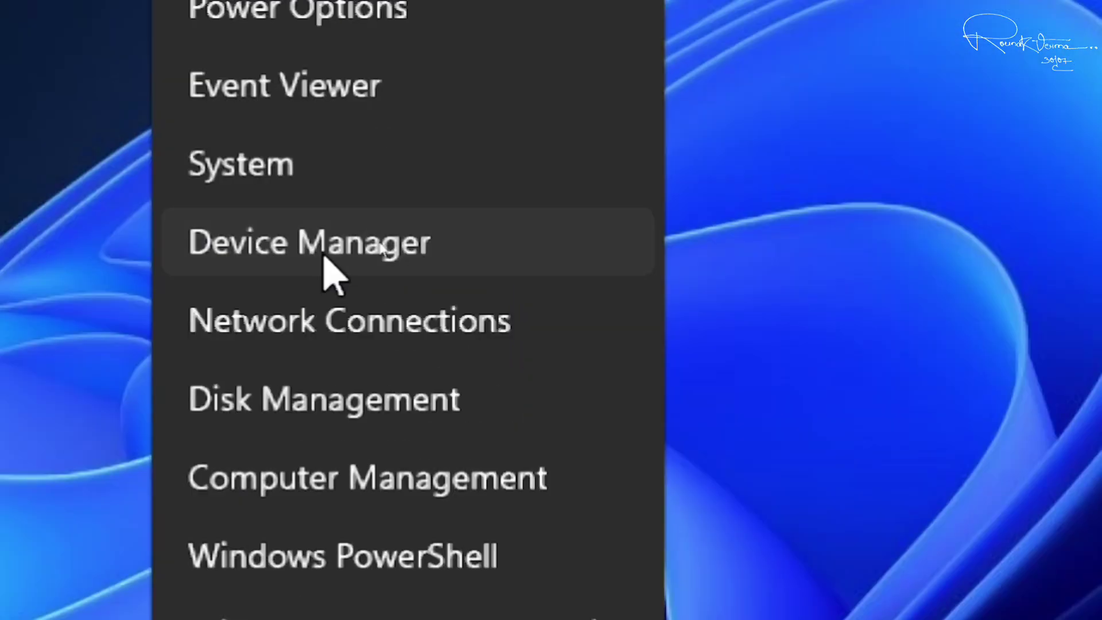
{"action": "left_click", "coordinate": [381, 248]}
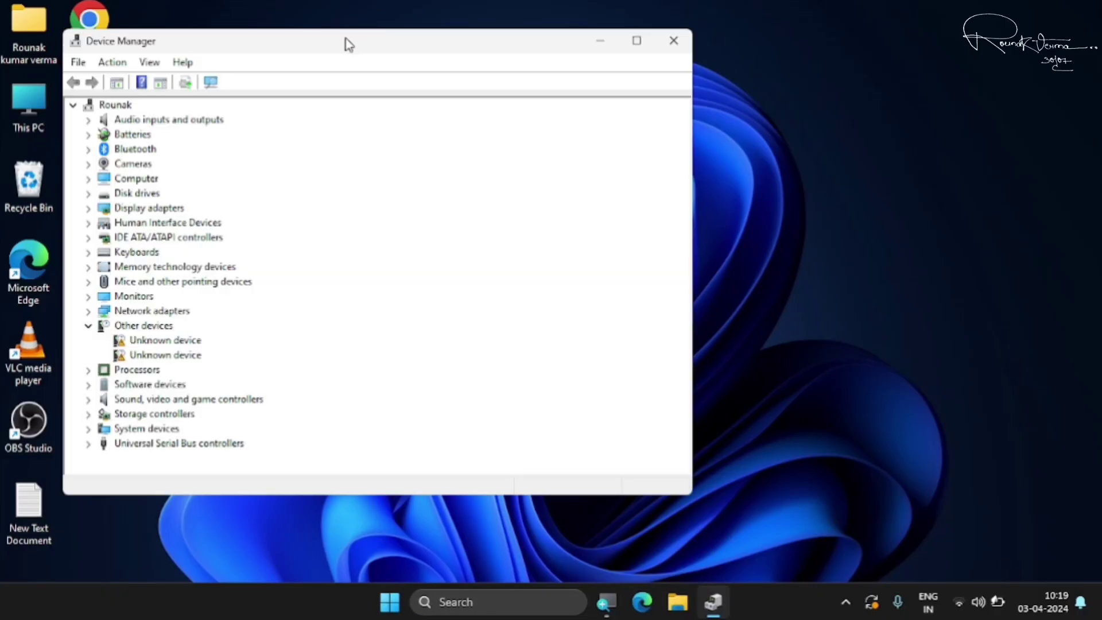
{"action": "left_click_drag", "start_coordinate": [346, 39], "coordinate": [538, 41]}
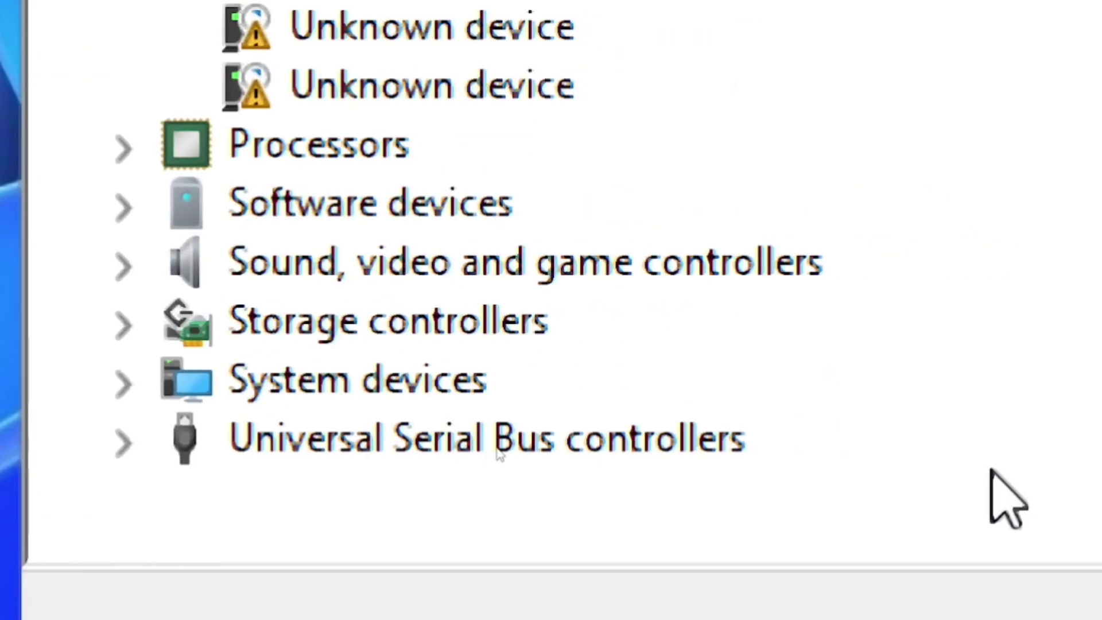
{"action": "left_click", "coordinate": [111, 441]}
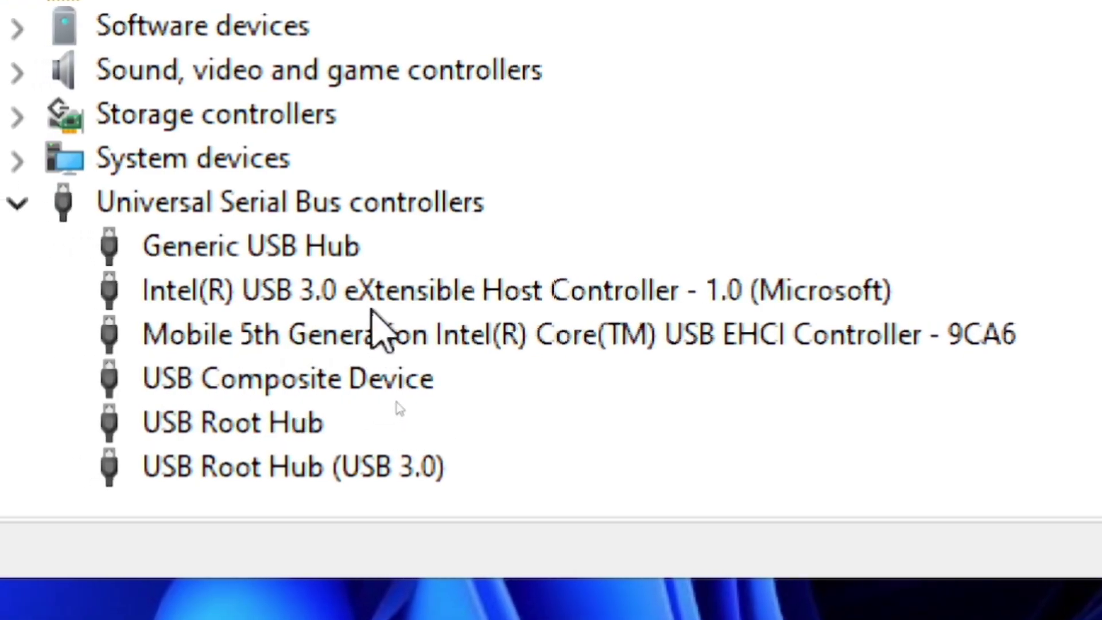
Run an automatic driver update search for the Intel(R) USB 3.0 eXtensible Host Controller, close the wizard, and return to the USB controllers.
{"action": "left_click", "coordinate": [381, 289]}
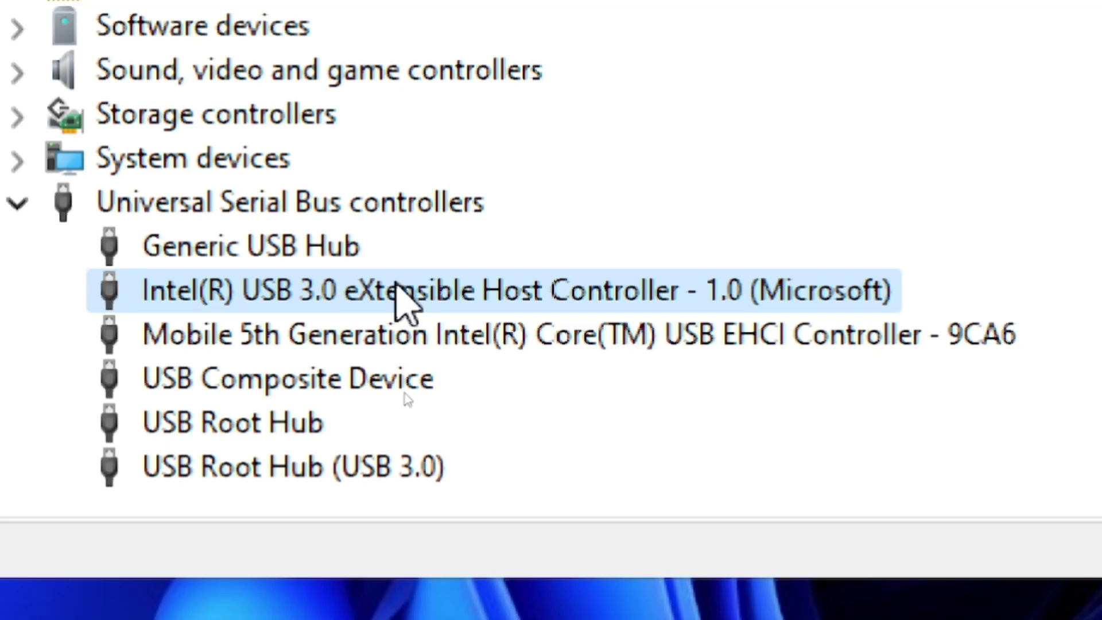
{"action": "right_click", "coordinate": [396, 287]}
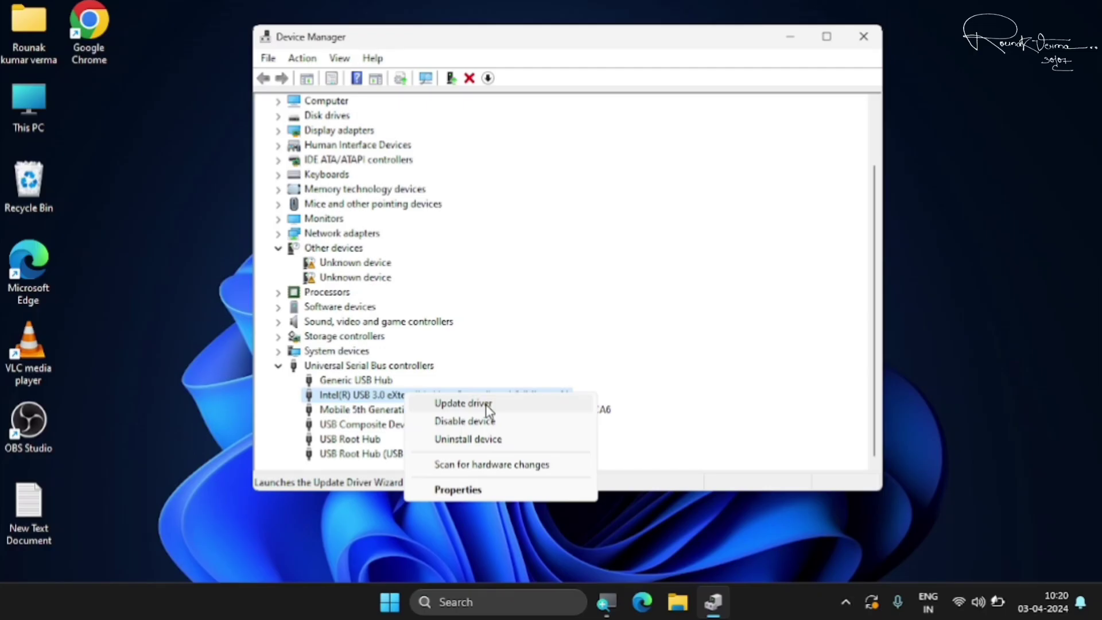
{"action": "left_click", "coordinate": [487, 406]}
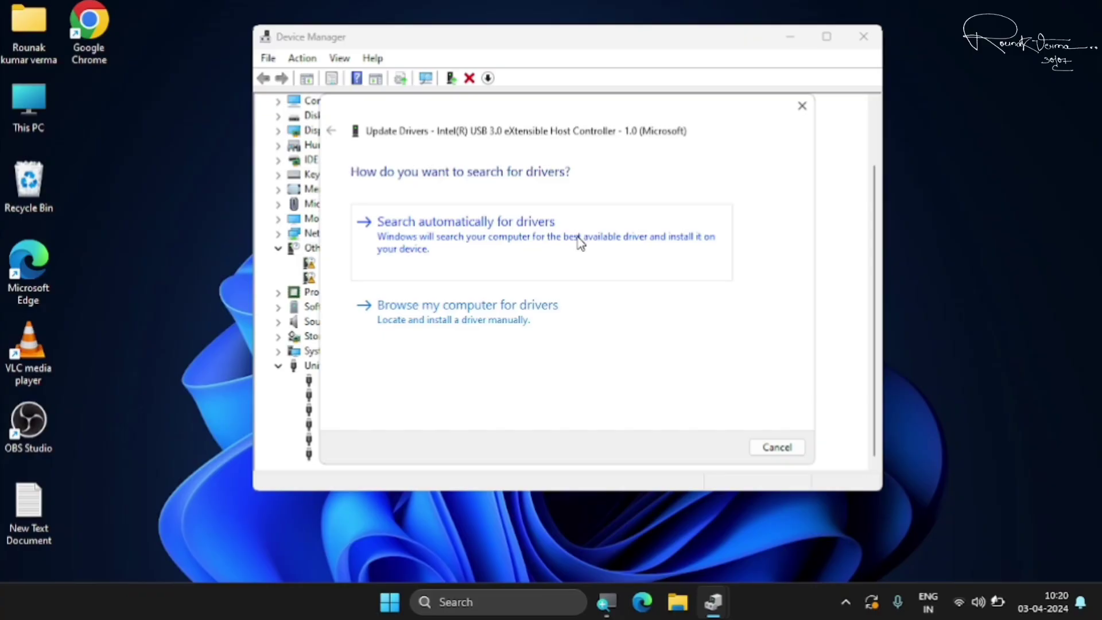
{"action": "left_click", "coordinate": [712, 257]}
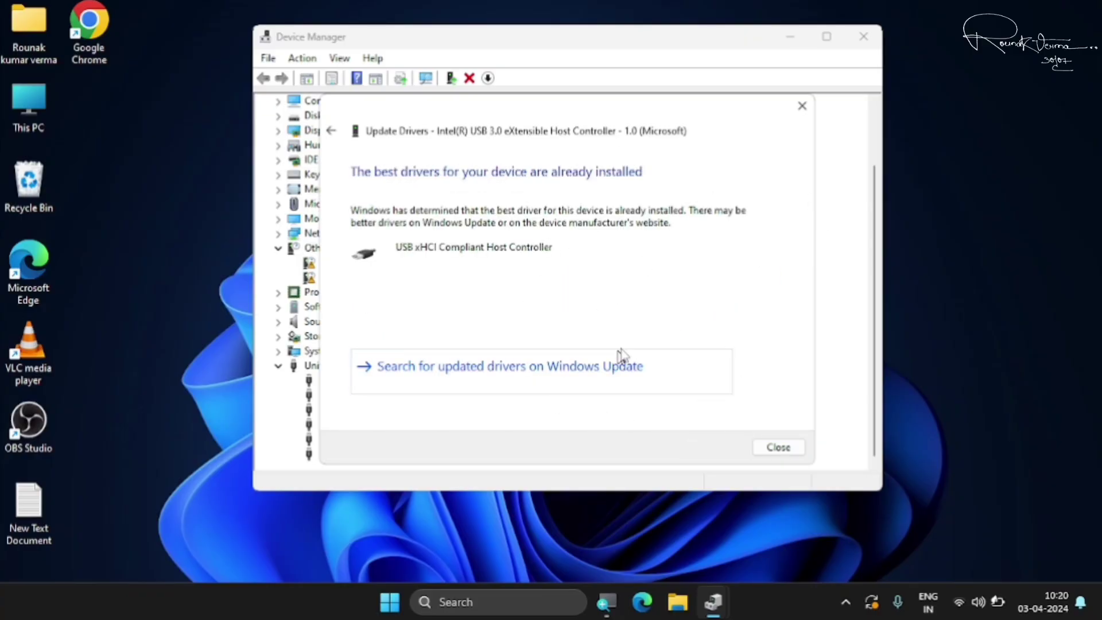
{"action": "left_click", "coordinate": [802, 106]}
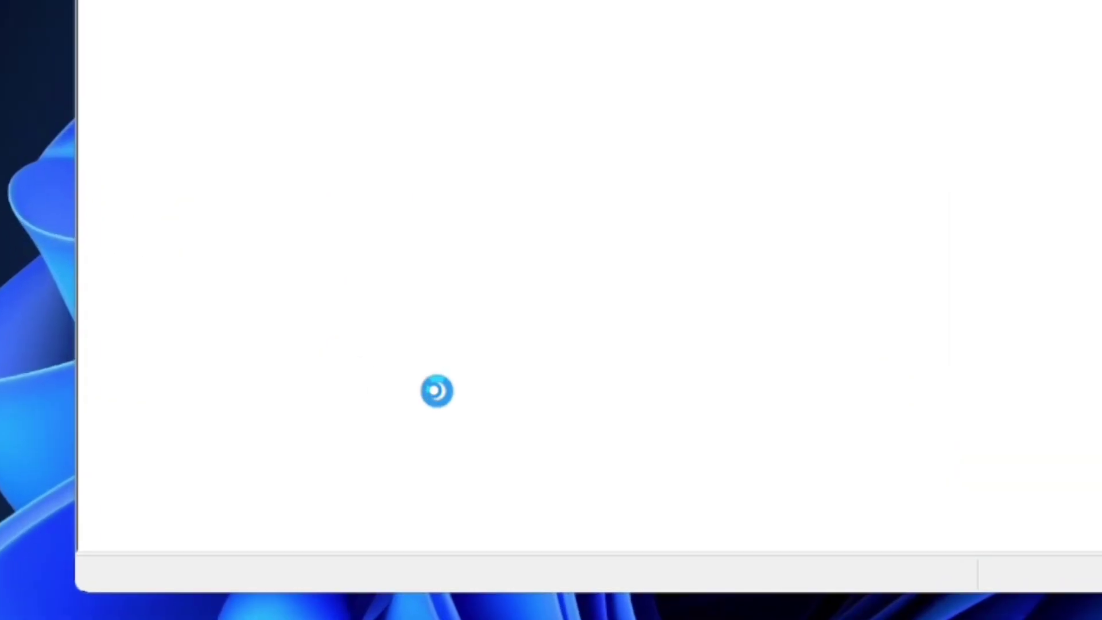
{"action": "scroll", "coordinate": [533, 372], "scroll_direction": "down", "scroll_amount": 2}
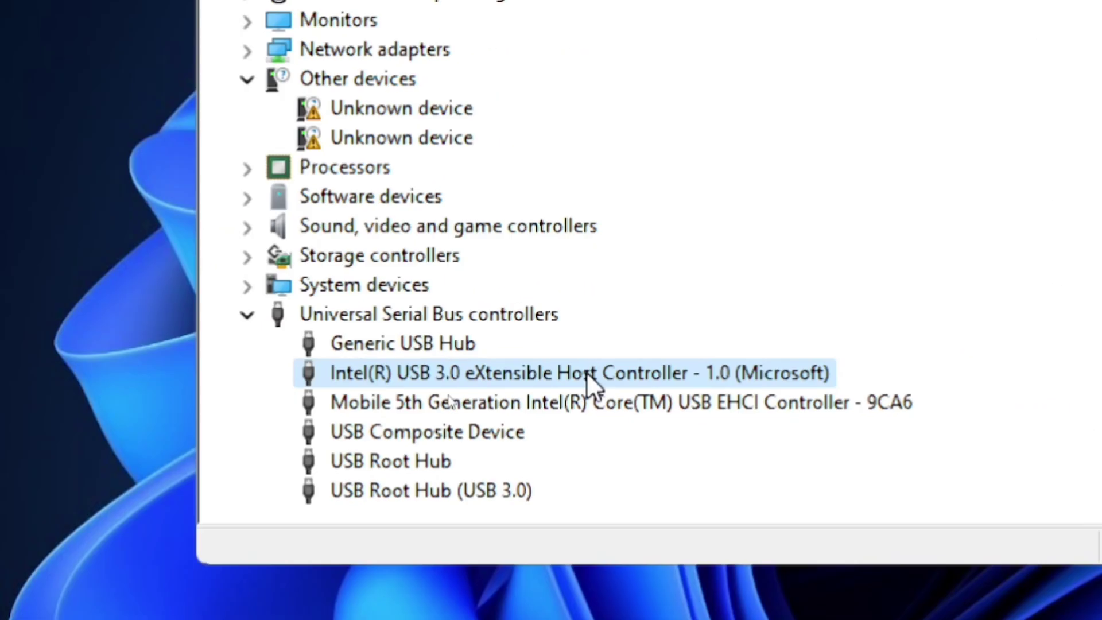
Install the USB xHCI Compliant Host Controller driver on the Intel(R) USB 3.0 eXtensible Host Controller from the computer's list of available drivers, and close Device Manager.
{"action": "right_click", "coordinate": [588, 374]}
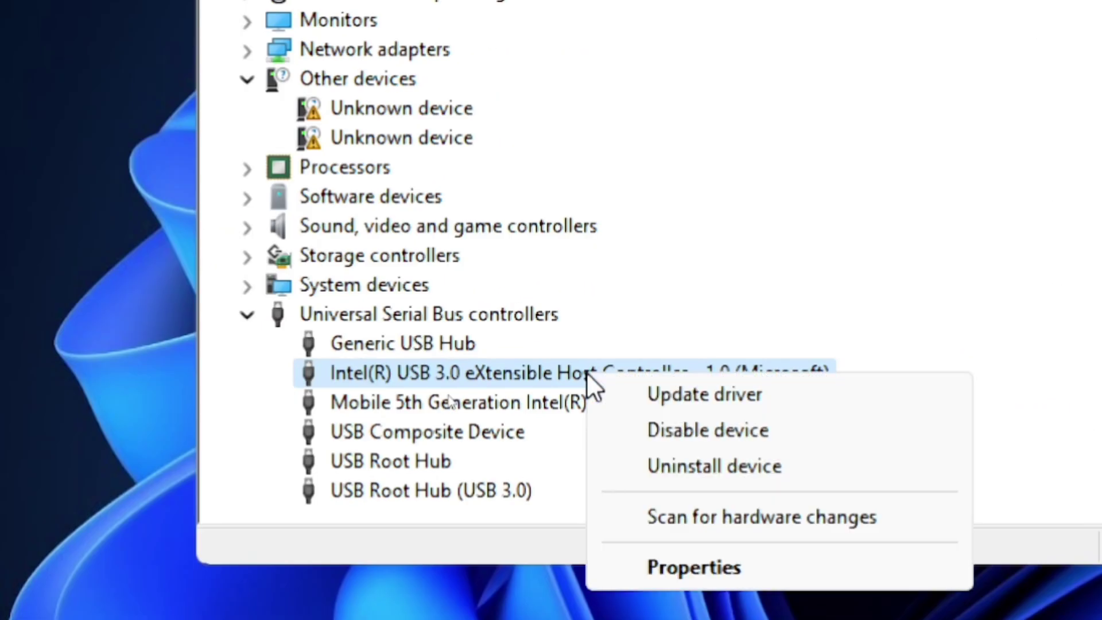
{"action": "left_click", "coordinate": [710, 397]}
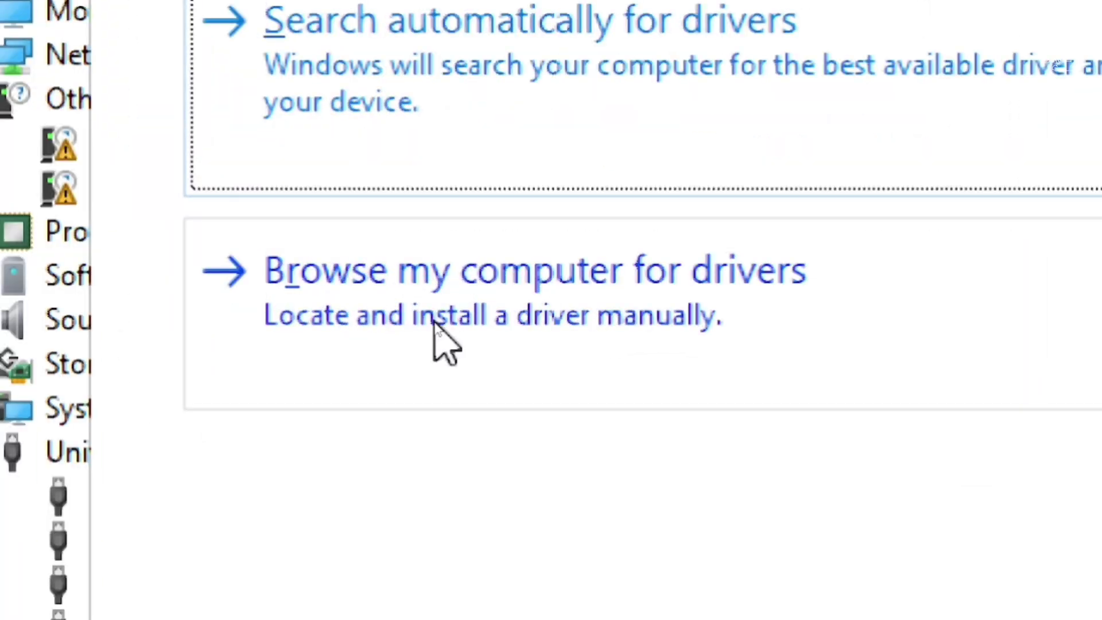
{"action": "left_click", "coordinate": [465, 314]}
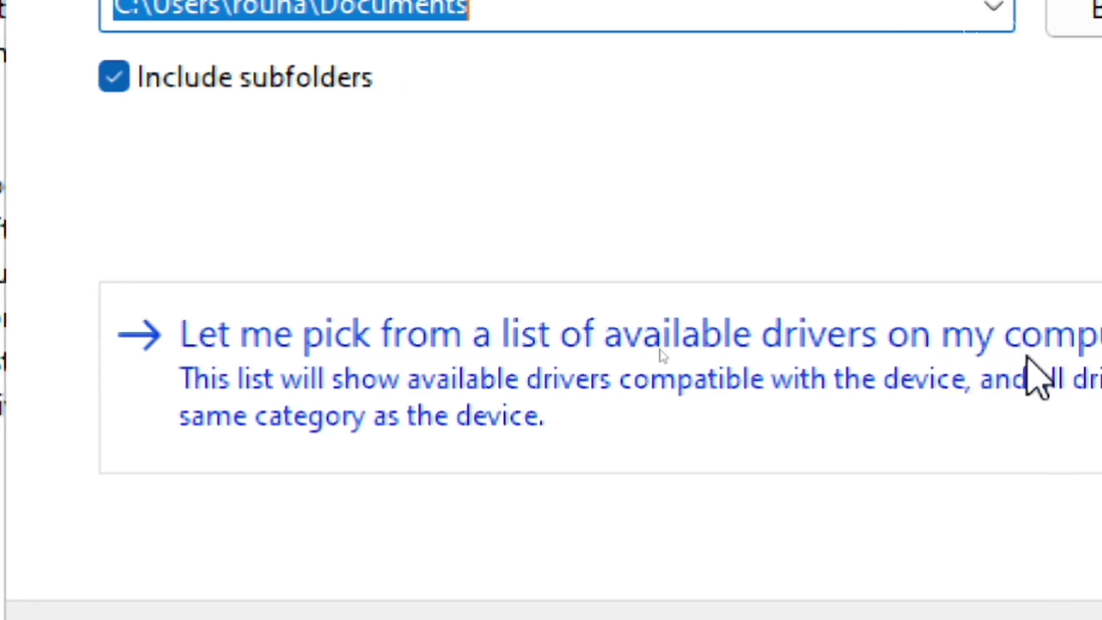
{"action": "left_click", "coordinate": [571, 396]}
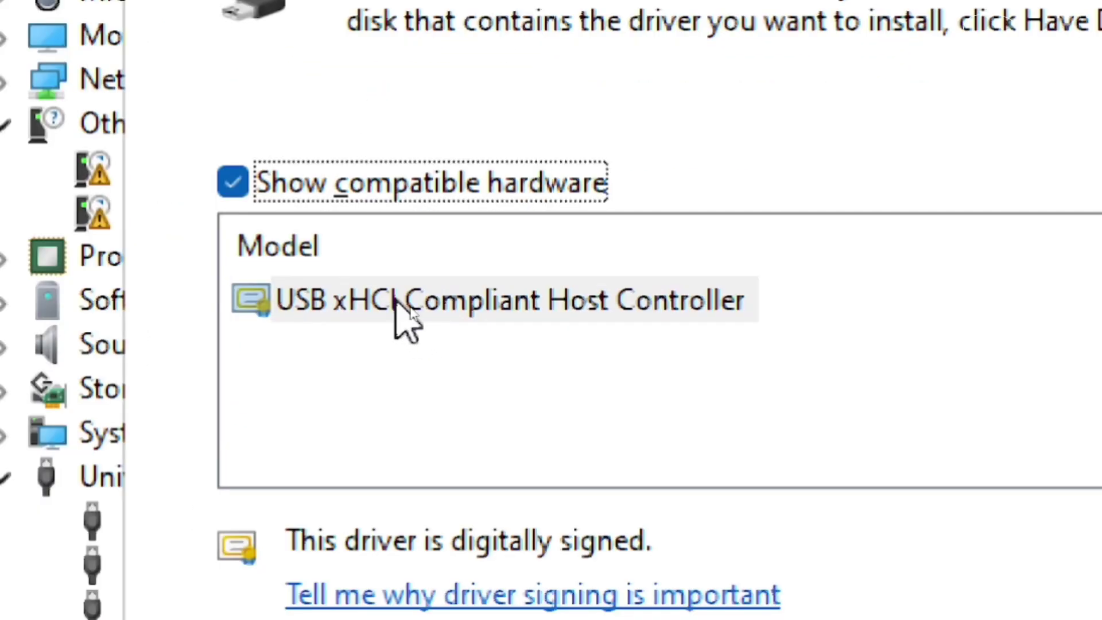
{"action": "left_click", "coordinate": [402, 313]}
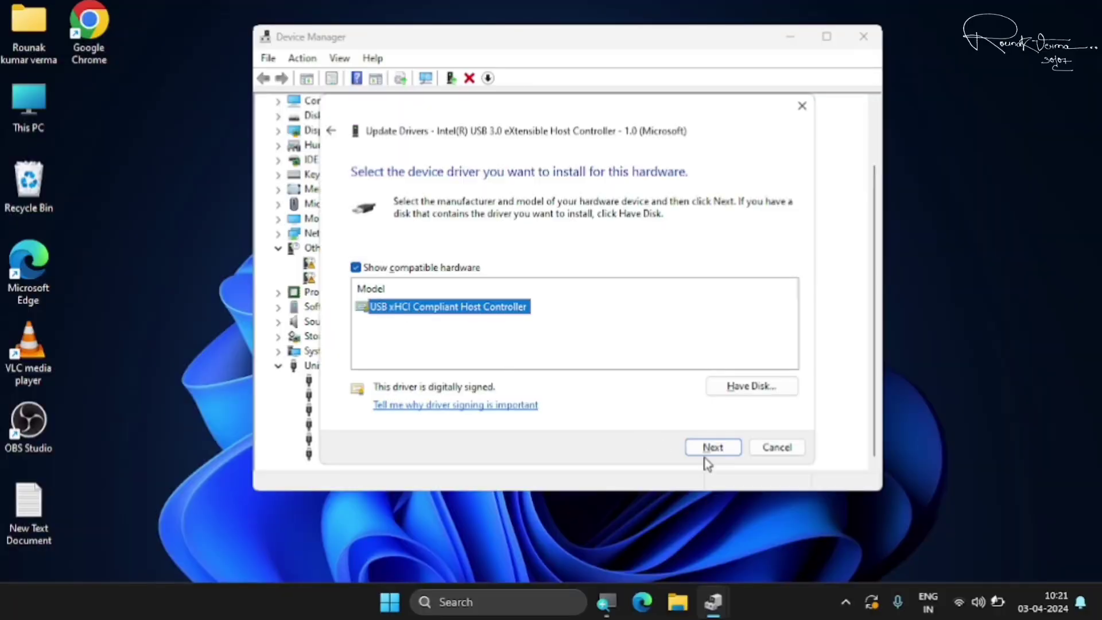
{"action": "left_click", "coordinate": [713, 450]}
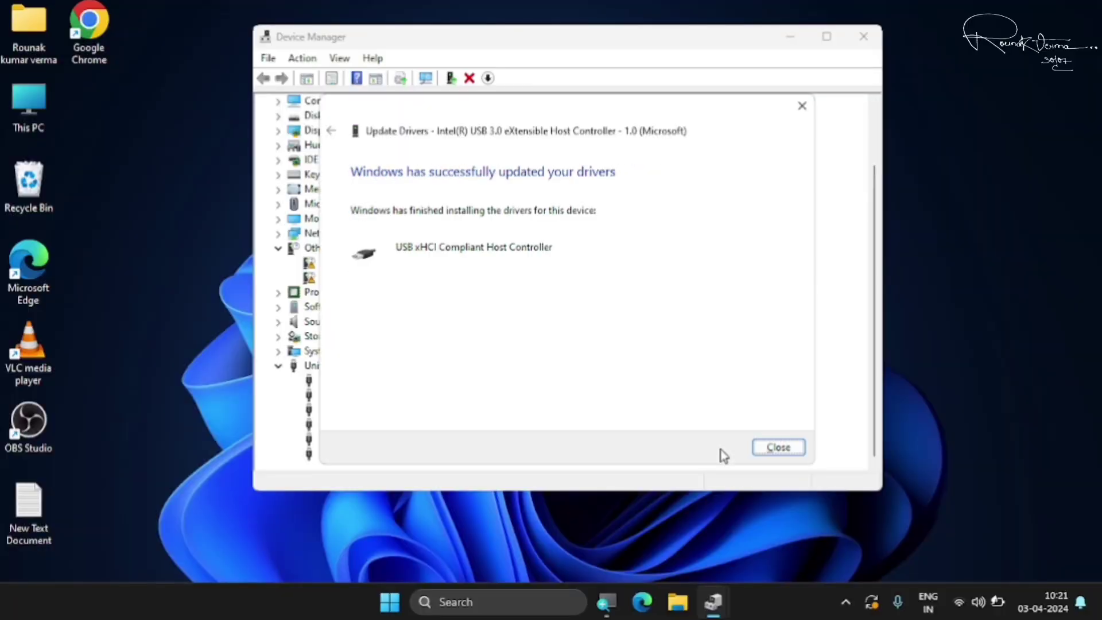
{"action": "left_click", "coordinate": [775, 448]}
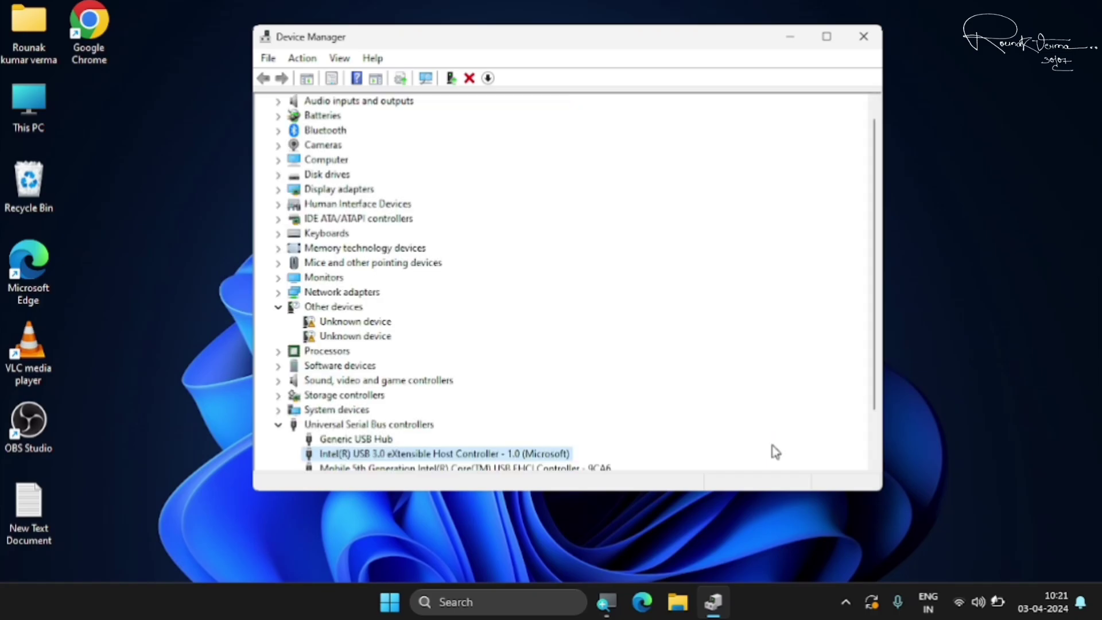
{"action": "scroll", "coordinate": [799, 398], "scroll_direction": "down", "scroll_amount": 2}
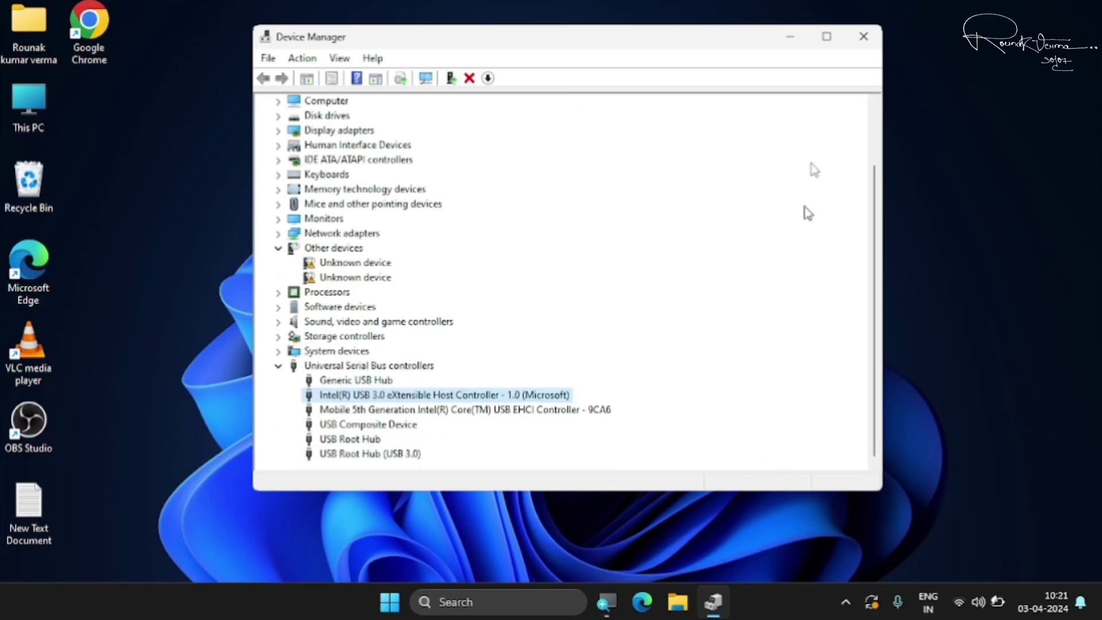
{"action": "left_click", "coordinate": [863, 37]}
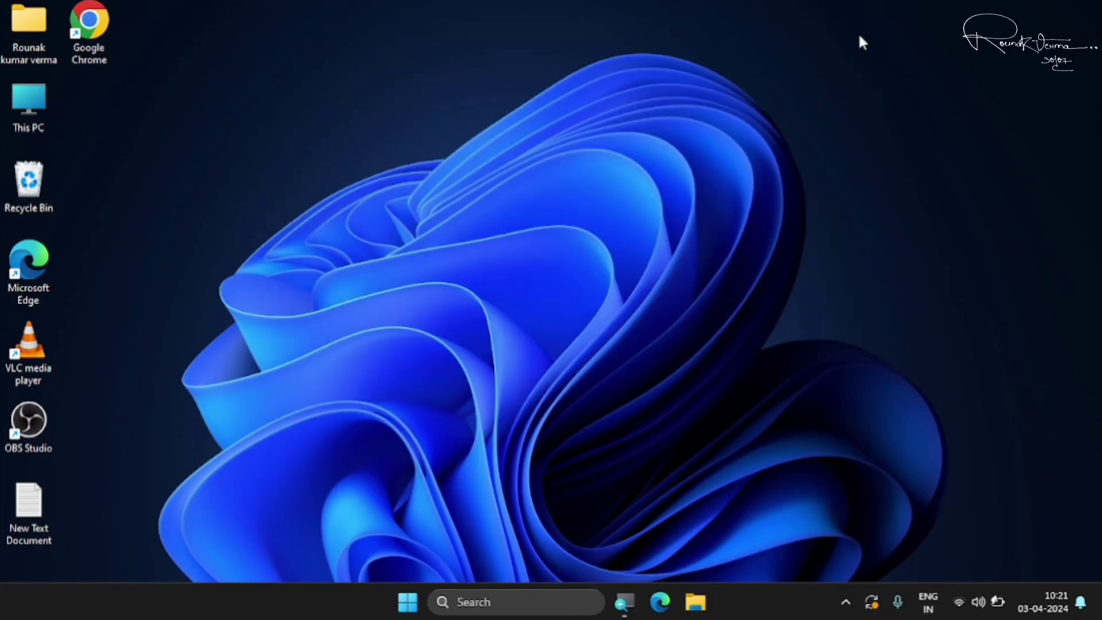
Reopen Device Manager, select the Intel(R) USB 3.0 eXtensible Host Controller under Universal Serial Bus controllers, and view its available device actions.
{"action": "left_click", "coordinate": [547, 232]}
{"action": "right_click", "coordinate": [411, 603]}
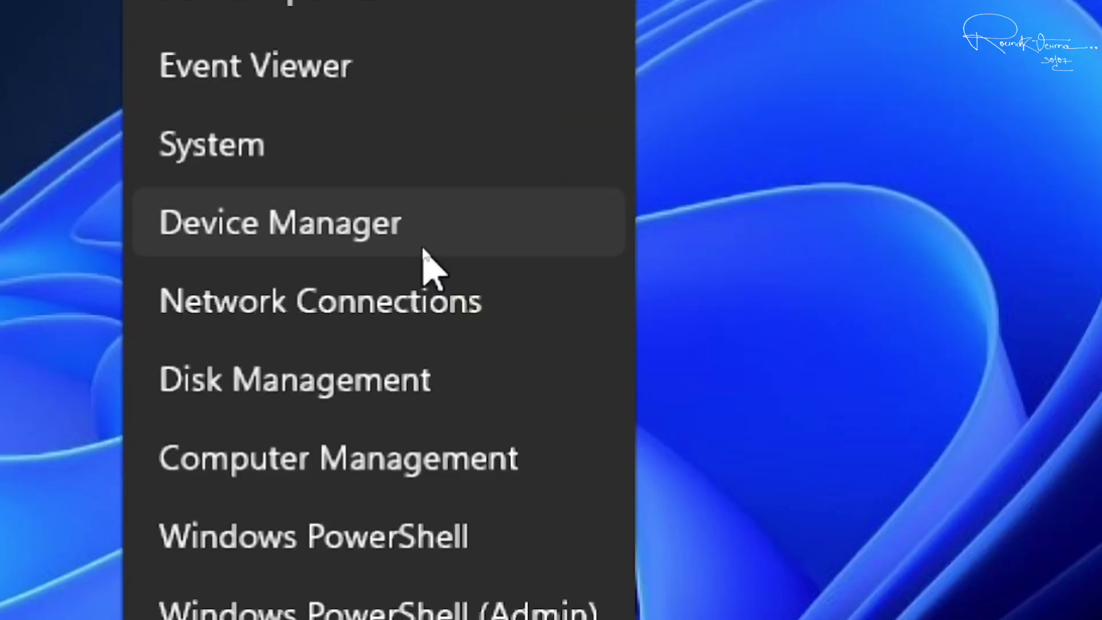
{"action": "left_click", "coordinate": [423, 251]}
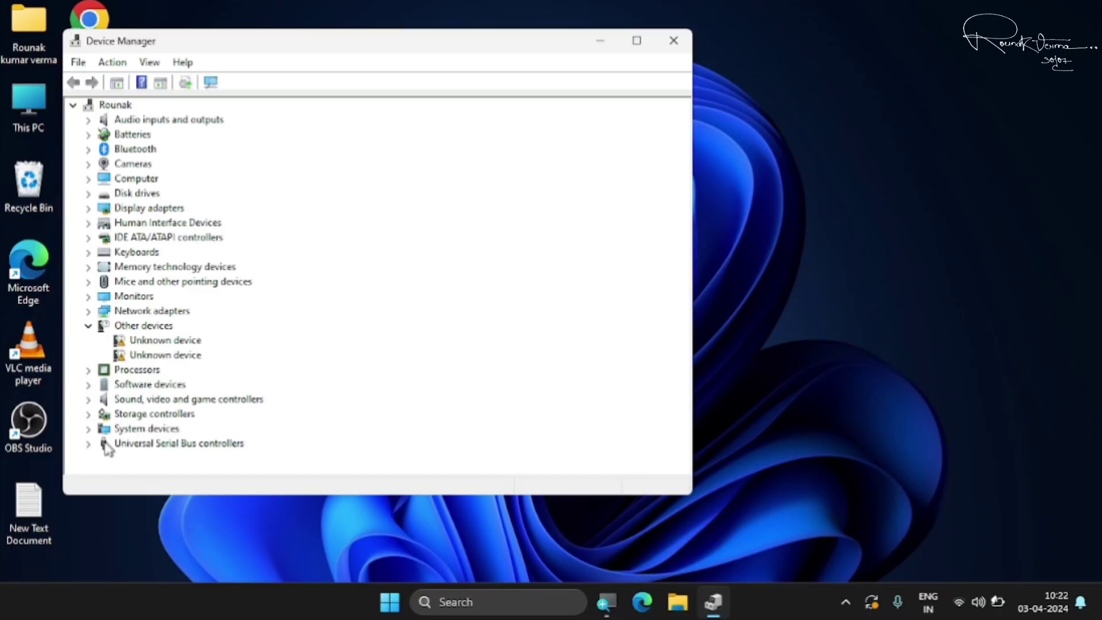
{"action": "left_click", "coordinate": [90, 445]}
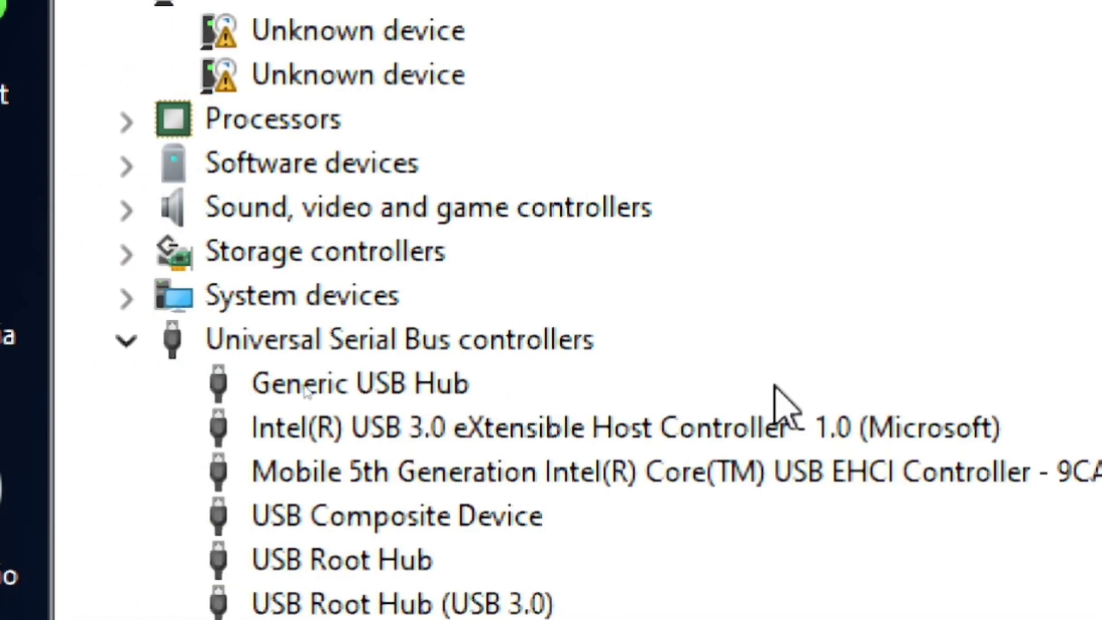
{"action": "left_click", "coordinate": [617, 434]}
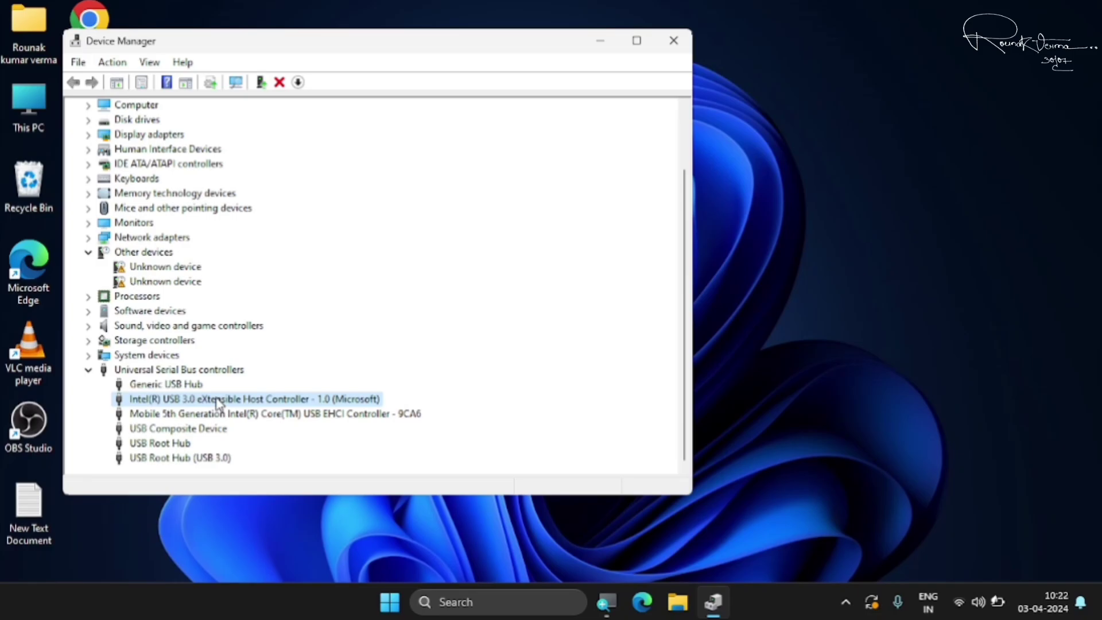
{"action": "right_click", "coordinate": [516, 427]}
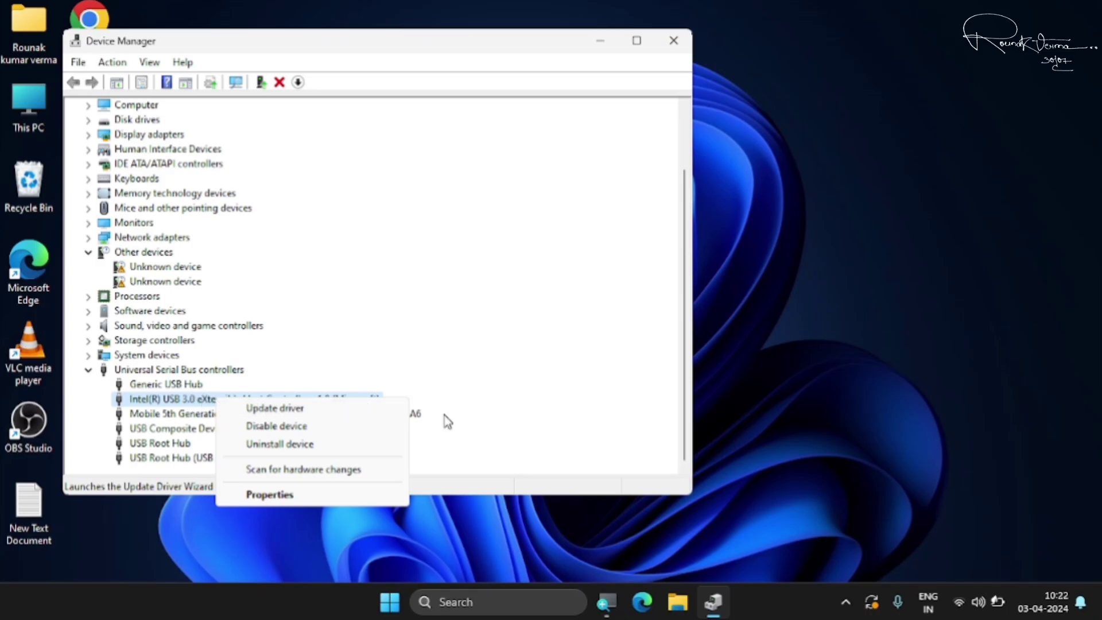
{"action": "left_click", "coordinate": [537, 443]}
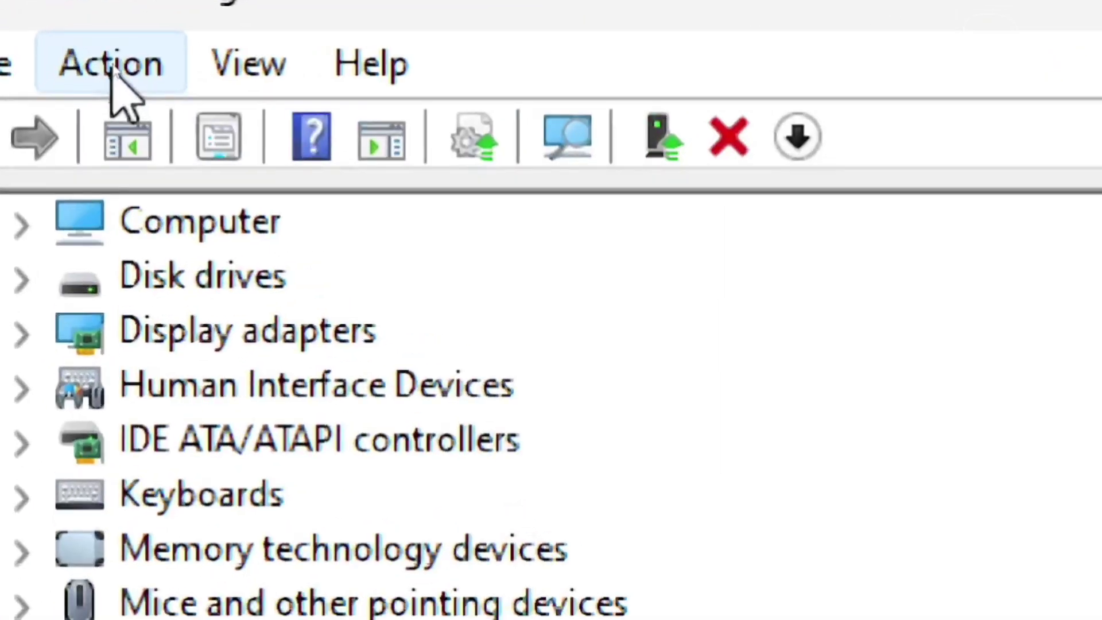
Scan for hardware changes with the Intel(R) USB 3.0 host controller selected, and close Device Manager.
{"action": "left_click", "coordinate": [111, 64]}
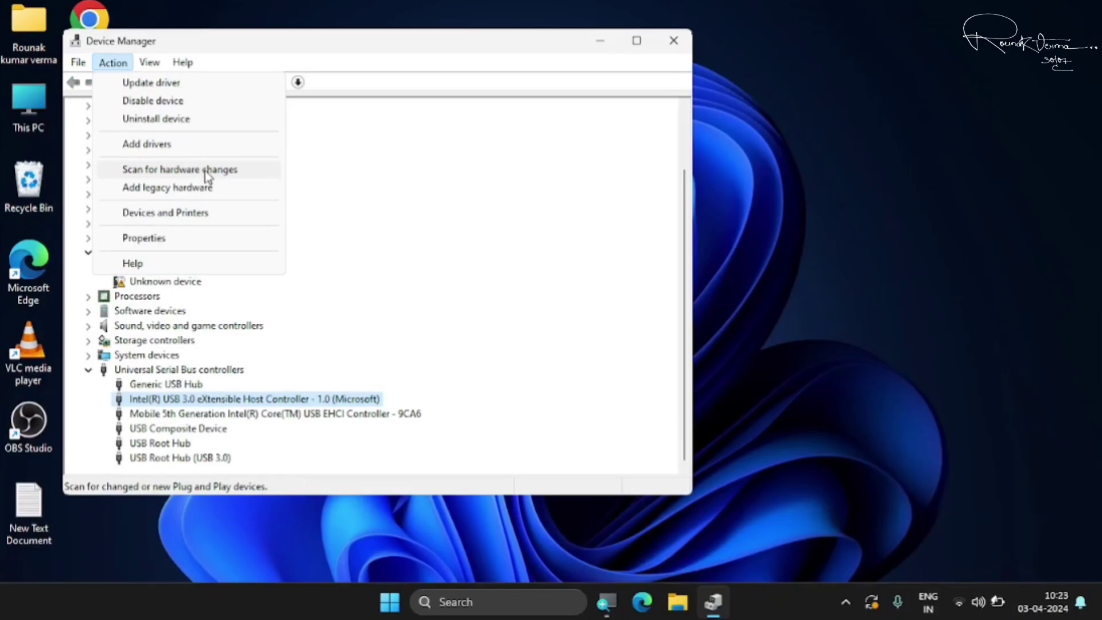
{"action": "left_click", "coordinate": [206, 170]}
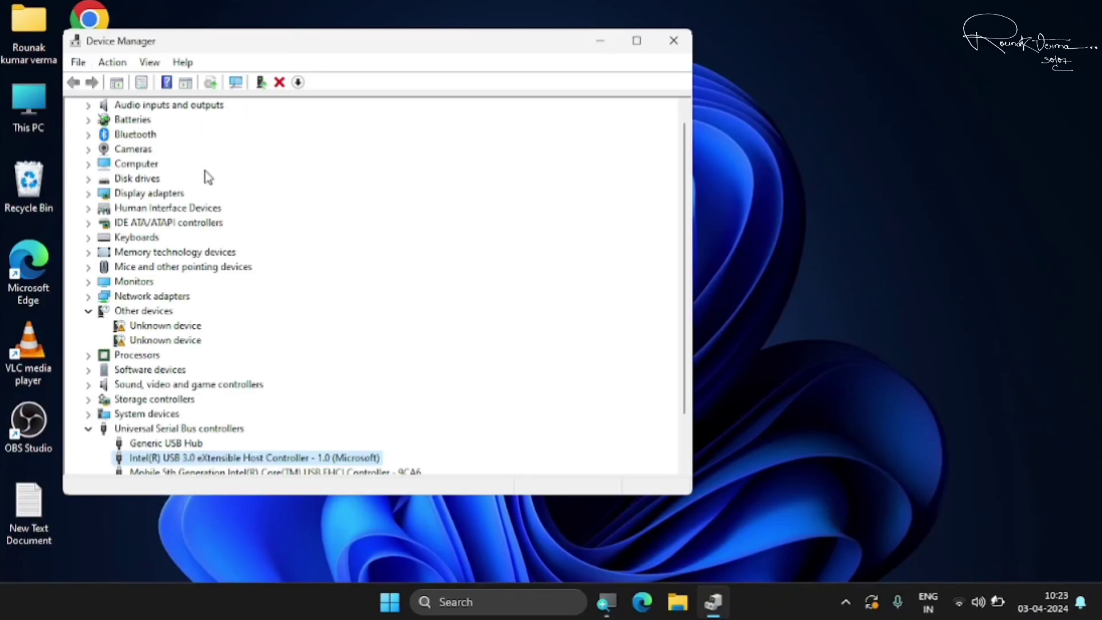
{"action": "scroll", "coordinate": [524, 295], "scroll_direction": "down", "scroll_amount": 2}
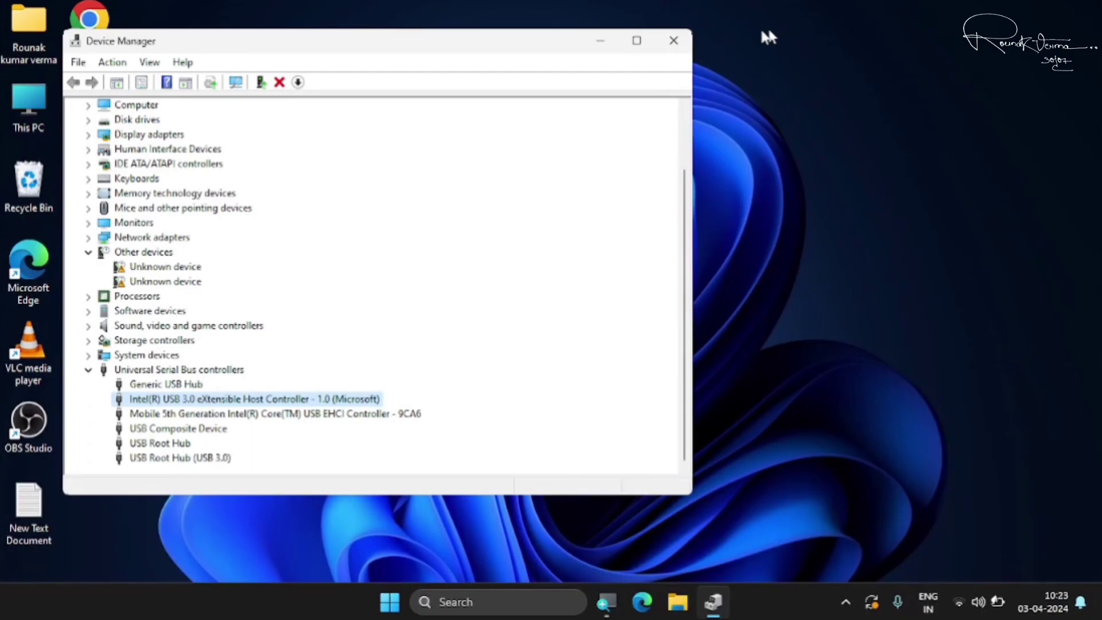
{"action": "left_click", "coordinate": [674, 39]}
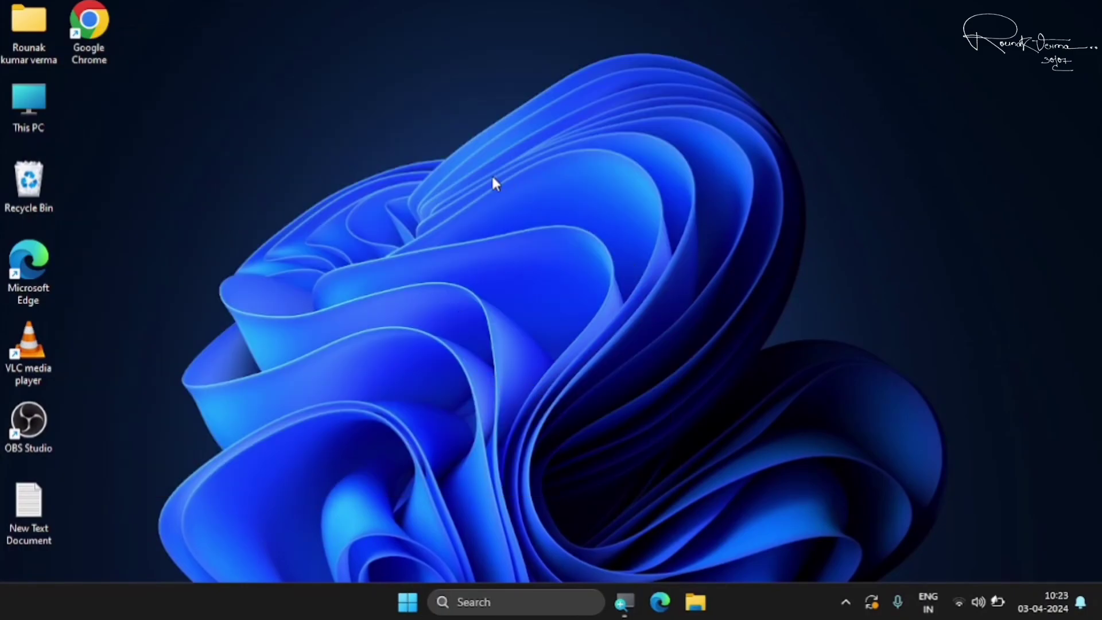